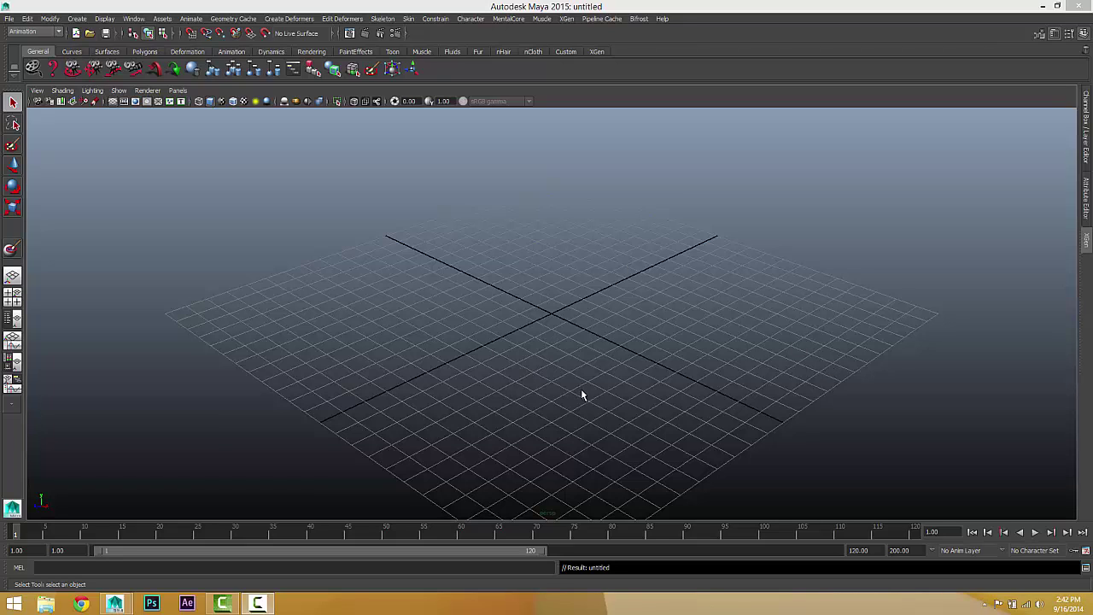
# Create a polygon plane by dragging it out on the grid
pyautogui.click(77, 19)
pyautogui.moveTo(104, 47)
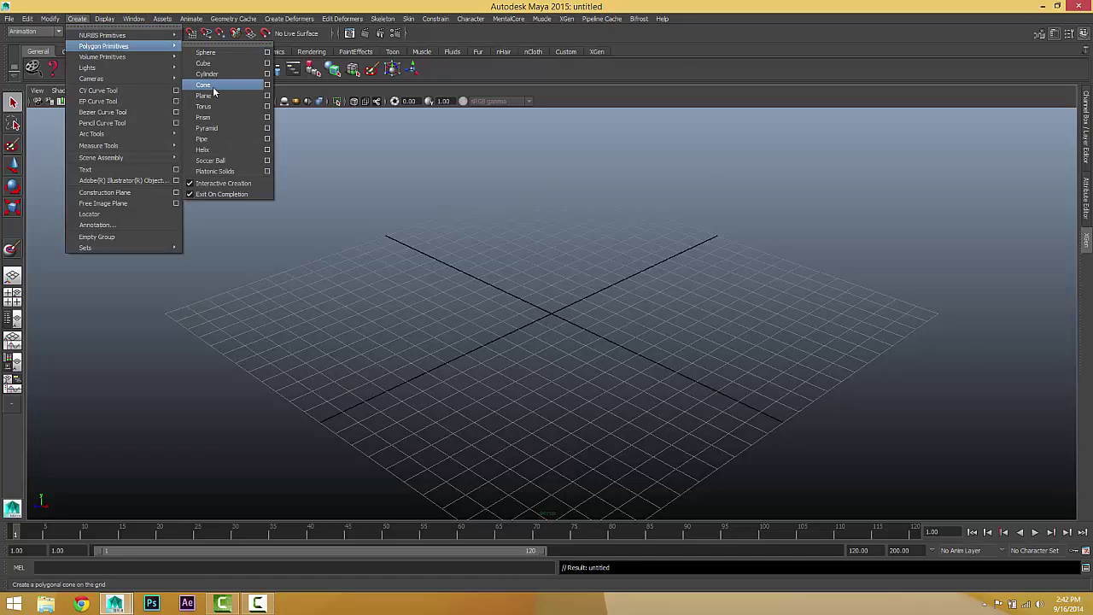
pyautogui.click(205, 95)
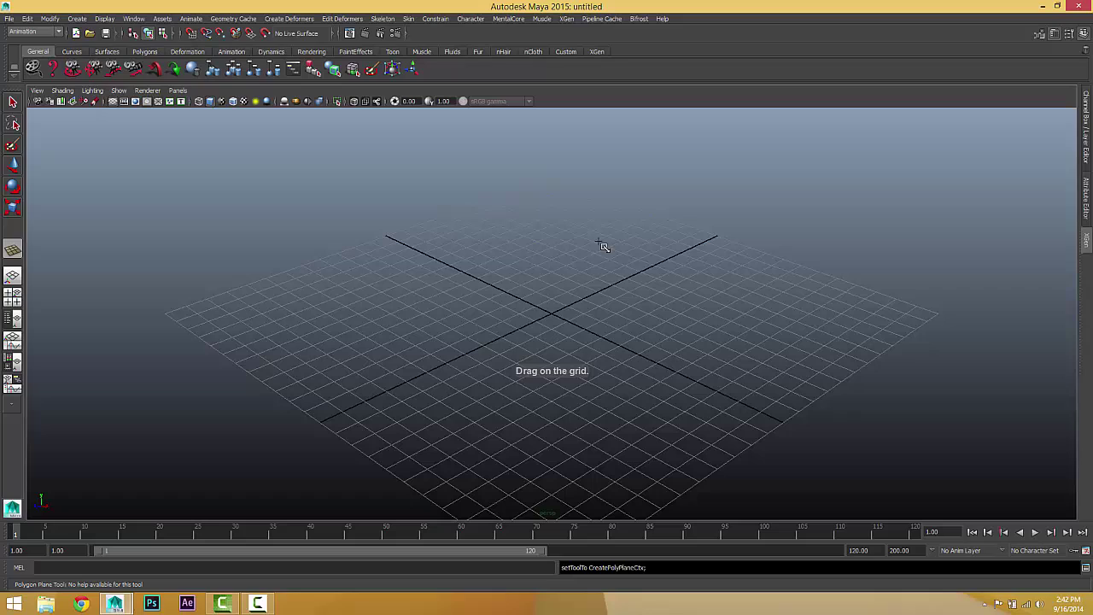
pyautogui.moveTo(605, 243); pyautogui.dragTo(568, 488)
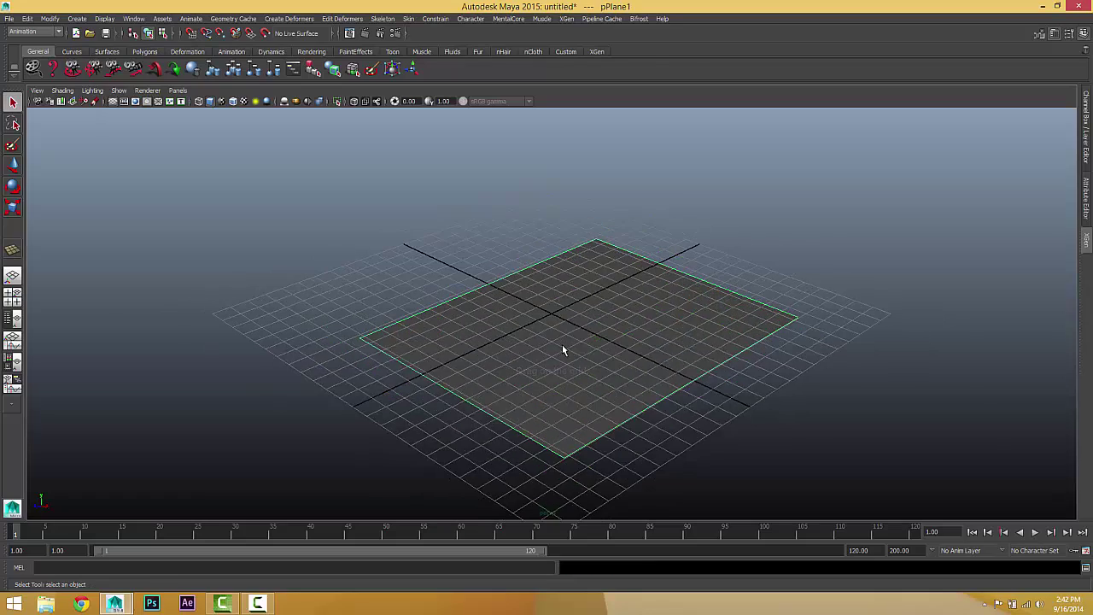
pyautogui.moveTo(563, 349)
pyautogui.keyDown('alt'); pyautogui.mouseDown()
pyautogui.moveTo(563, 363)
pyautogui.moveTo(608, 365)
pyautogui.moveTo(541, 319)
pyautogui.moveTo(518, 320)
pyautogui.moveTo(428, 412)
pyautogui.mouseUp(); pyautogui.keyUp('alt')
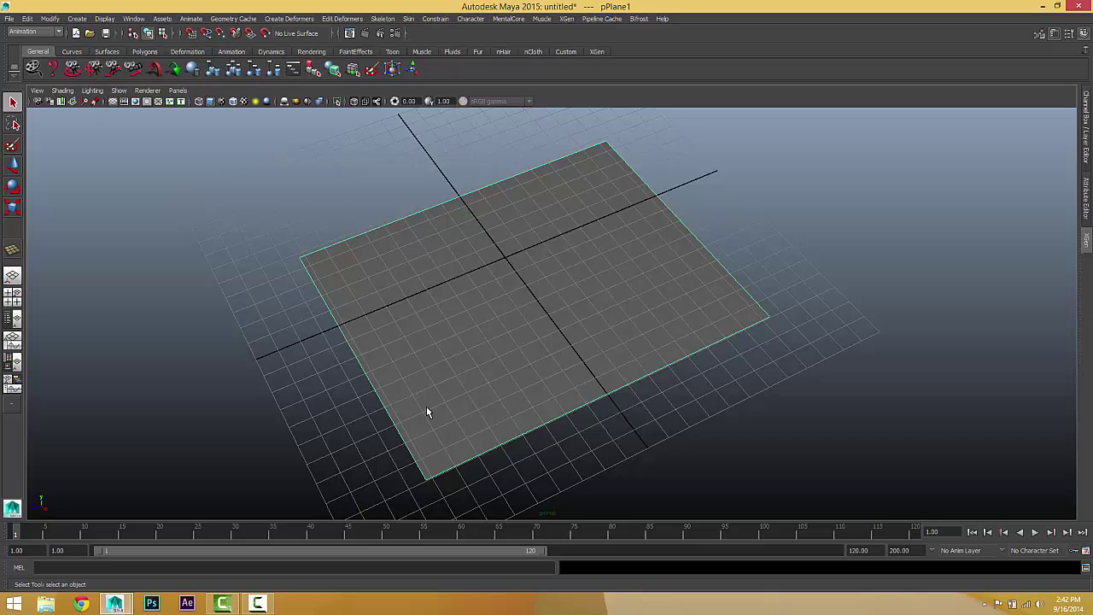
pyautogui.moveTo(395, 328)
pyautogui.keyDown('alt'); pyautogui.mouseDown()
pyautogui.moveTo(447, 324)
pyautogui.moveTo(302, 265)
pyautogui.mouseUp(); pyautogui.keyUp('alt')
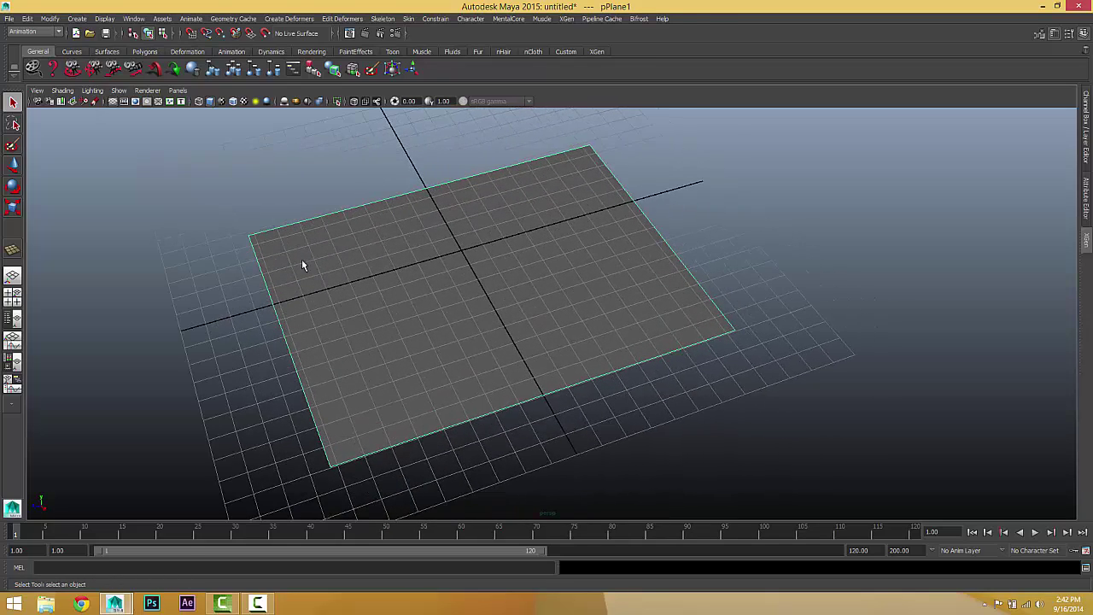
# Hide the ground grid and orbit around the plane
pyautogui.click(114, 101)
pyautogui.moveTo(455, 305)
pyautogui.keyDown('alt'); pyautogui.mouseDown()
pyautogui.moveTo(484, 306)
pyautogui.moveTo(417, 340)
pyautogui.moveTo(444, 310)
pyautogui.mouseUp(); pyautogui.keyUp('alt')
pyautogui.moveTo(371, 196); pyautogui.dragTo(484, 348)
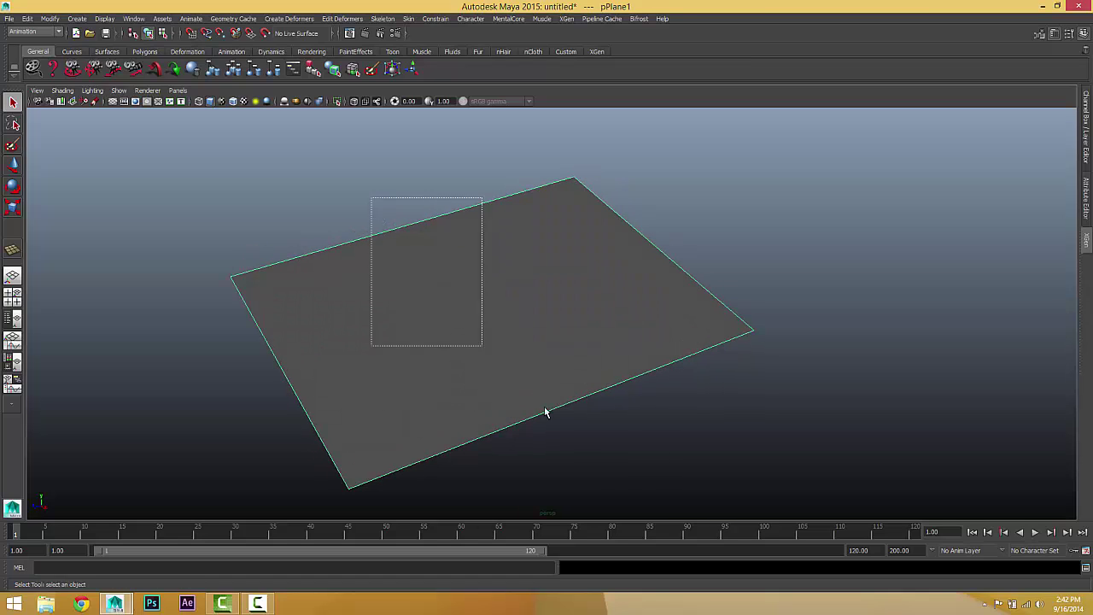
# Create a spline XGen description controlled by guides on the plane
pyautogui.click(564, 20)
pyautogui.click(580, 50)
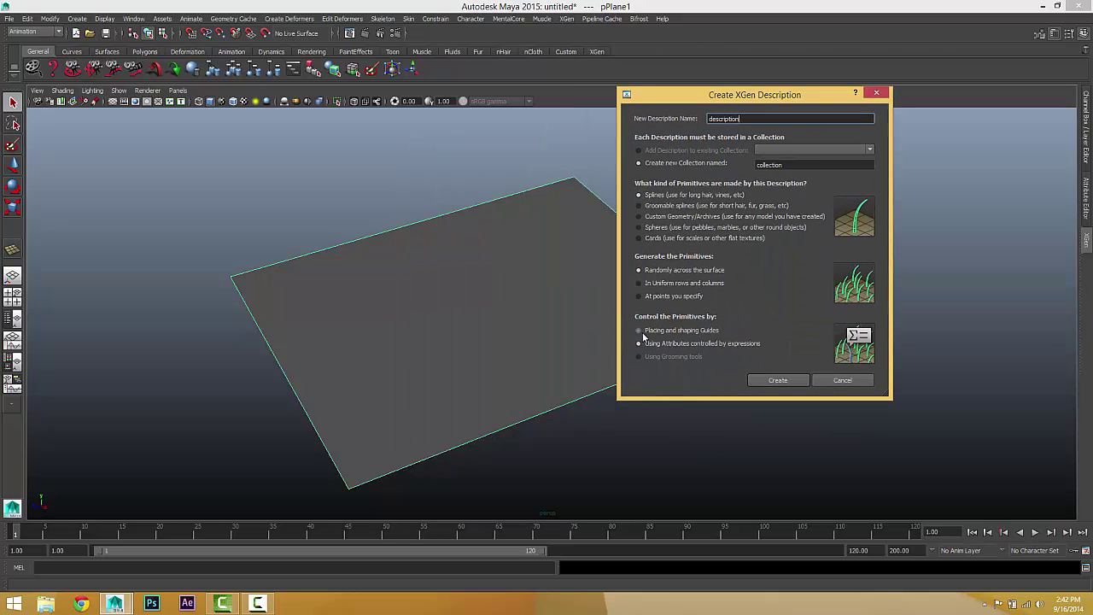
pyautogui.click(639, 331)
pyautogui.click(774, 380)
pyautogui.keyDown('alt'); pyautogui.moveTo(598, 396); pyautogui.dragTo(558, 391); pyautogui.keyUp('alt')
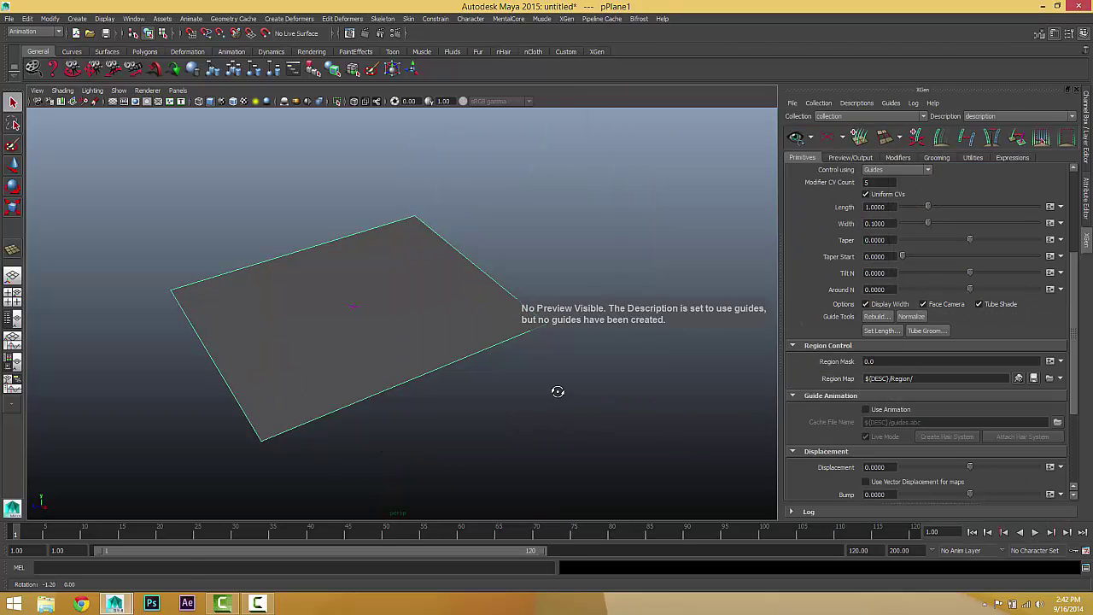
pyautogui.keyDown('alt'); pyautogui.moveTo(557, 391); pyautogui.dragTo(683, 390, button='right'); pyautogui.keyUp('alt')
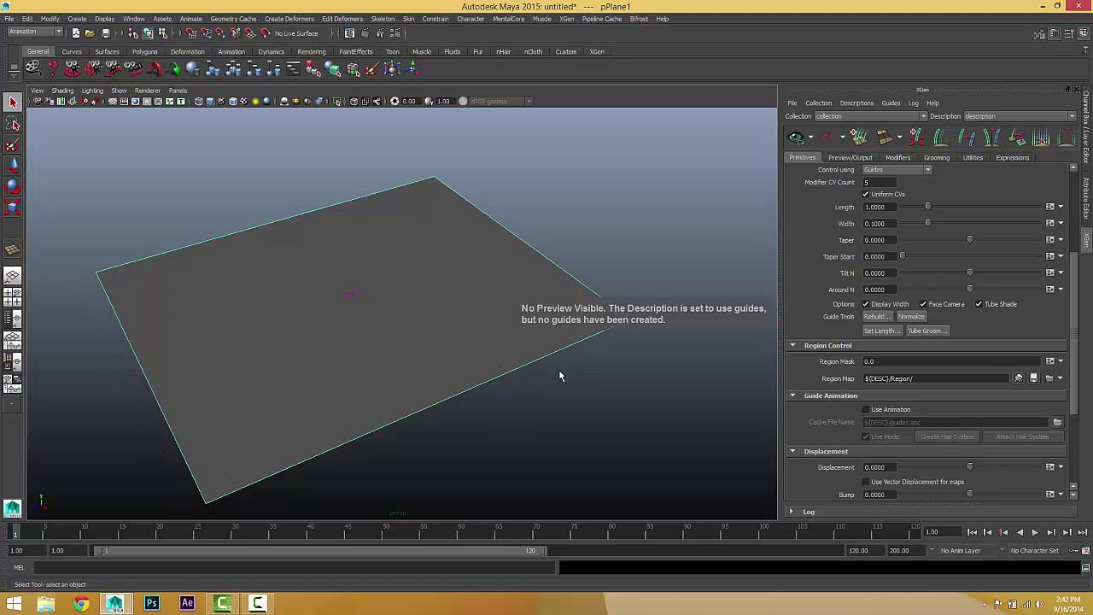
pyautogui.moveTo(426, 339)
pyautogui.keyDown('alt'); pyautogui.mouseDown()
pyautogui.moveTo(376, 326)
pyautogui.moveTo(393, 338)
pyautogui.mouseUp(); pyautogui.keyUp('alt')
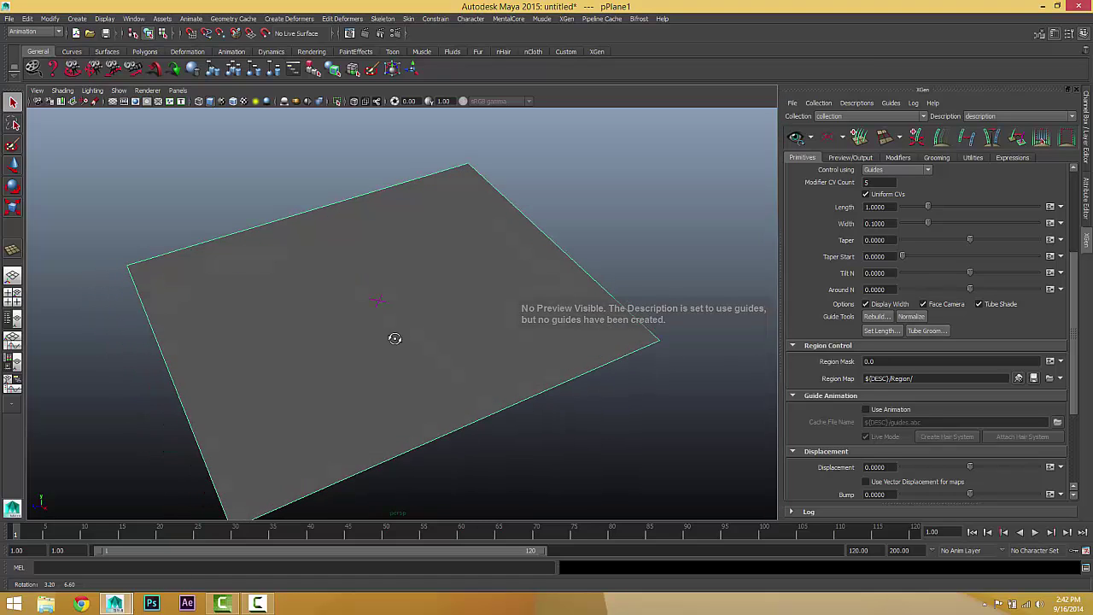
# Place two guides on the plane with Add/Move Guides and select both
pyautogui.click(921, 137)
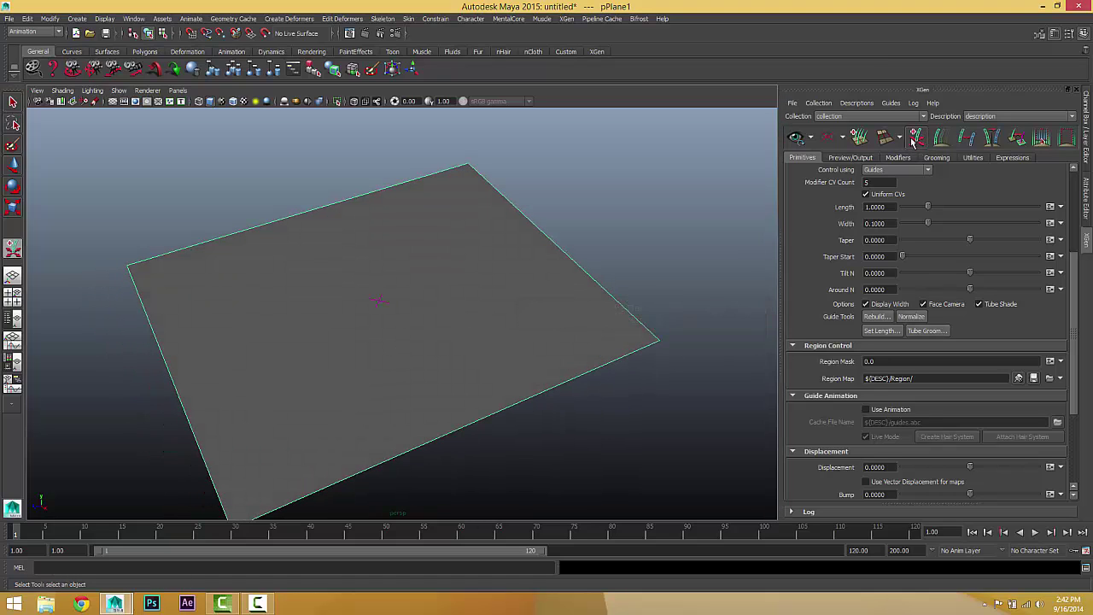
pyautogui.click(479, 256)
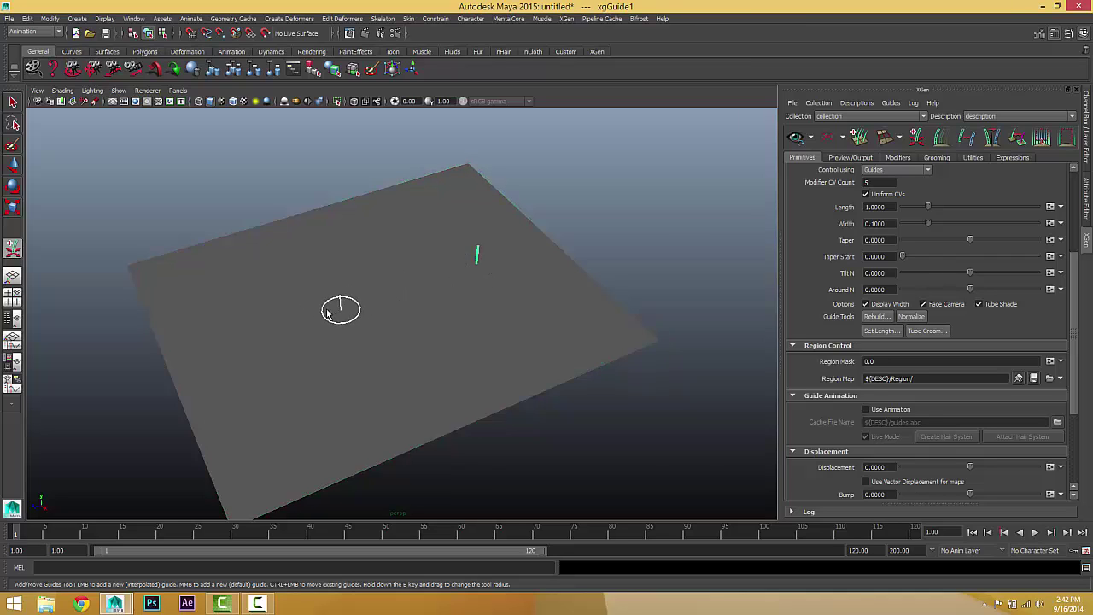
pyautogui.click(316, 315)
pyautogui.moveTo(317, 318)
pyautogui.keyDown('alt'); pyautogui.mouseDown()
pyautogui.moveTo(329, 361)
pyautogui.moveTo(317, 349)
pyautogui.mouseUp(); pyautogui.keyUp('alt')
pyautogui.press('w')
pyautogui.keyDown('alt'); pyautogui.moveTo(317, 282); pyautogui.dragTo(318, 256); pyautogui.keyUp('alt')
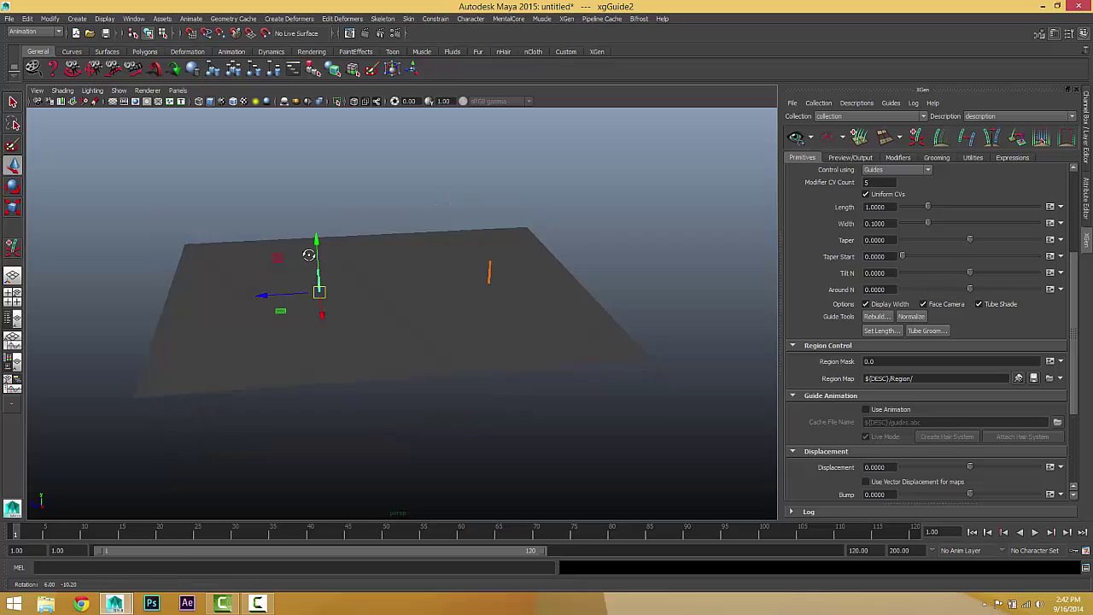
pyautogui.moveTo(267, 186)
pyautogui.mouseDown()
pyautogui.moveTo(541, 283)
pyautogui.moveTo(524, 276)
pyautogui.moveTo(505, 283)
pyautogui.moveTo(571, 316)
pyautogui.mouseUp()
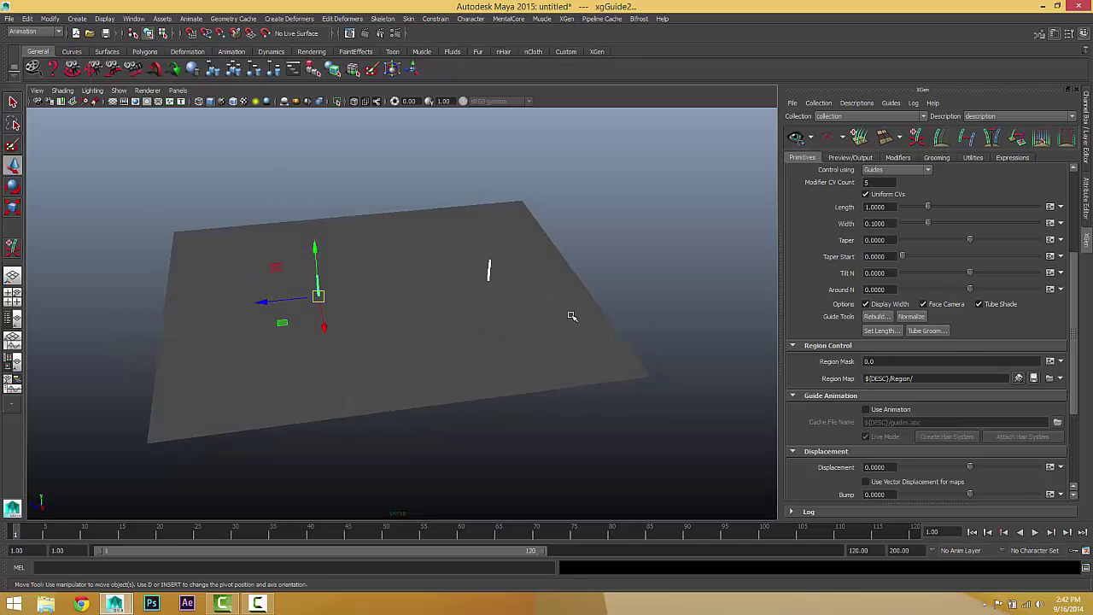
# Set both guides' length to 5, then select the right guide
pyautogui.click(878, 331)
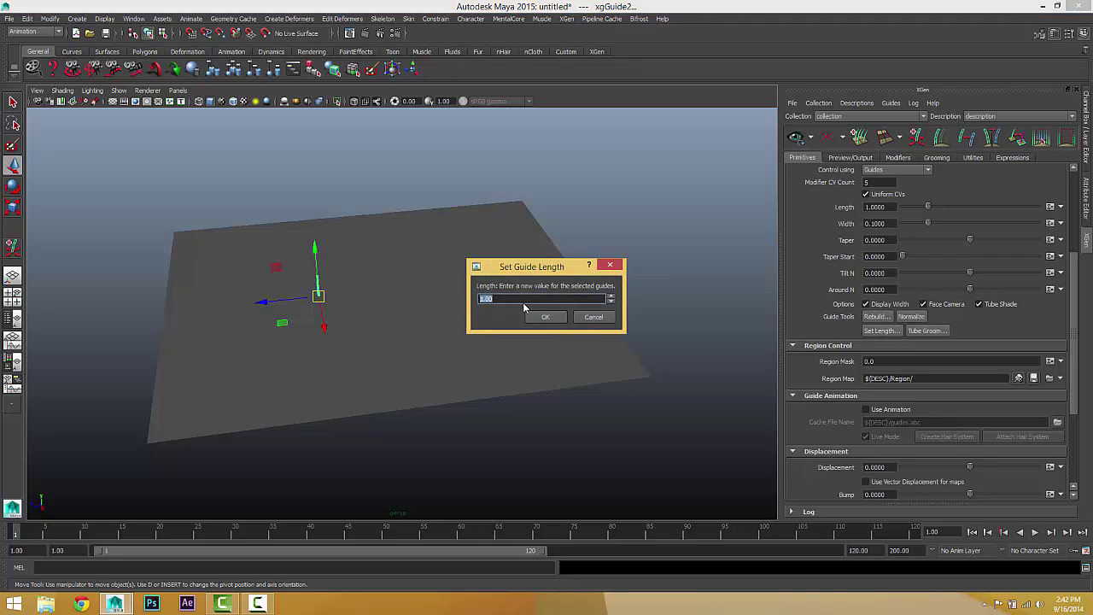
pyautogui.write('5')
pyautogui.press('Return')
pyautogui.moveTo(524, 307)
pyautogui.keyDown('alt'); pyautogui.mouseDown()
pyautogui.moveTo(522, 376)
pyautogui.moveTo(569, 285)
pyautogui.mouseUp(); pyautogui.keyUp('alt')
pyautogui.moveTo(524, 190); pyautogui.dragTo(451, 265)
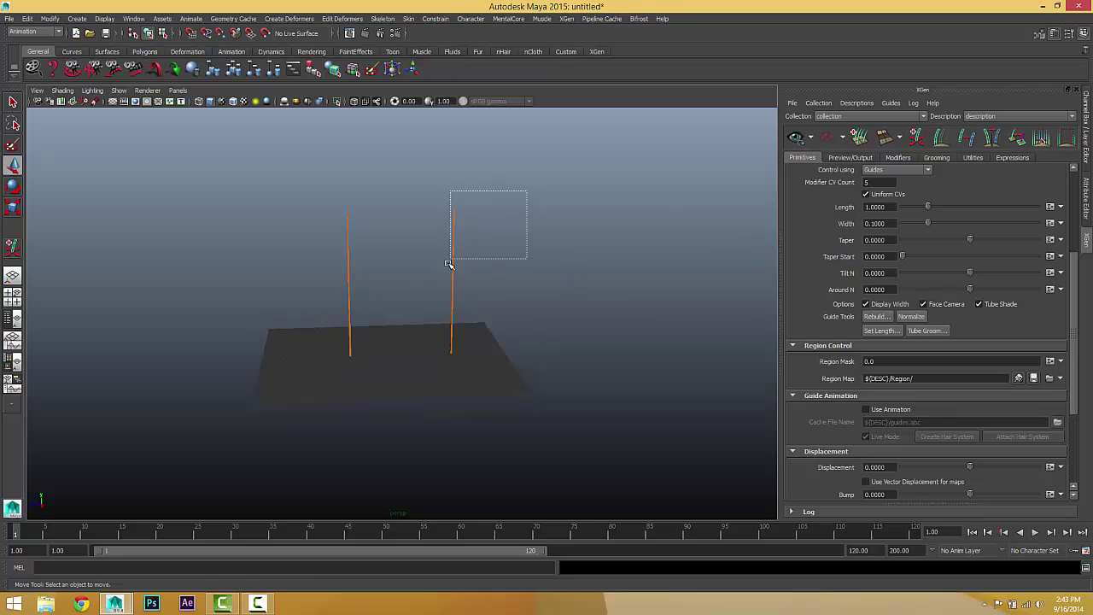
# Move the right guide's tip and middle control points rightward to start bending it
pyautogui.moveTo(455, 238); pyautogui.dragTo(416, 224, button='right')
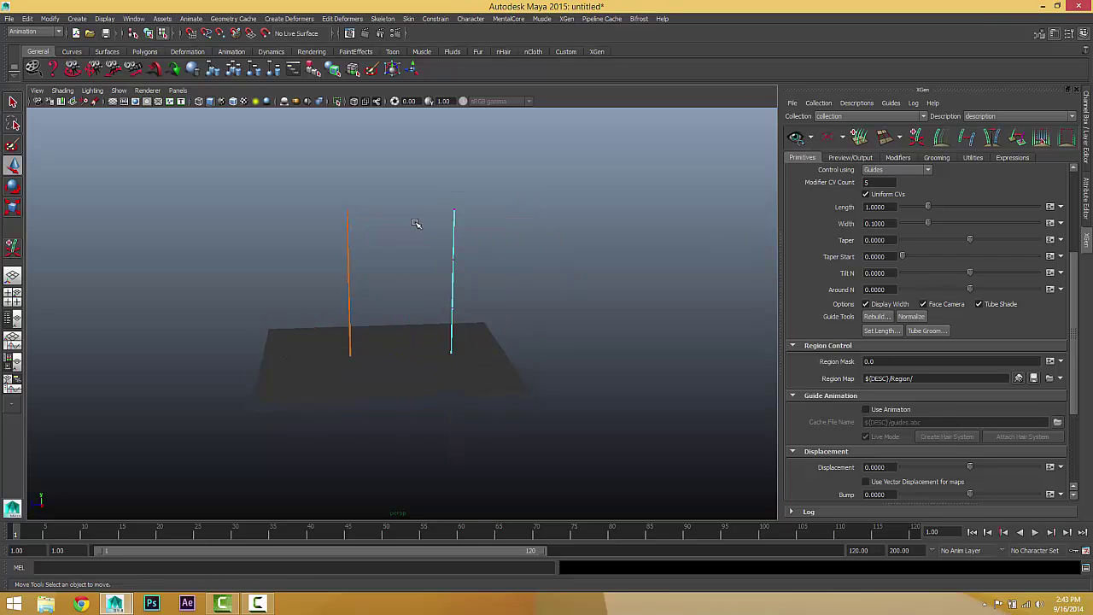
pyautogui.moveTo(486, 196)
pyautogui.mouseDown()
pyautogui.moveTo(430, 239)
pyautogui.moveTo(505, 210)
pyautogui.mouseUp()
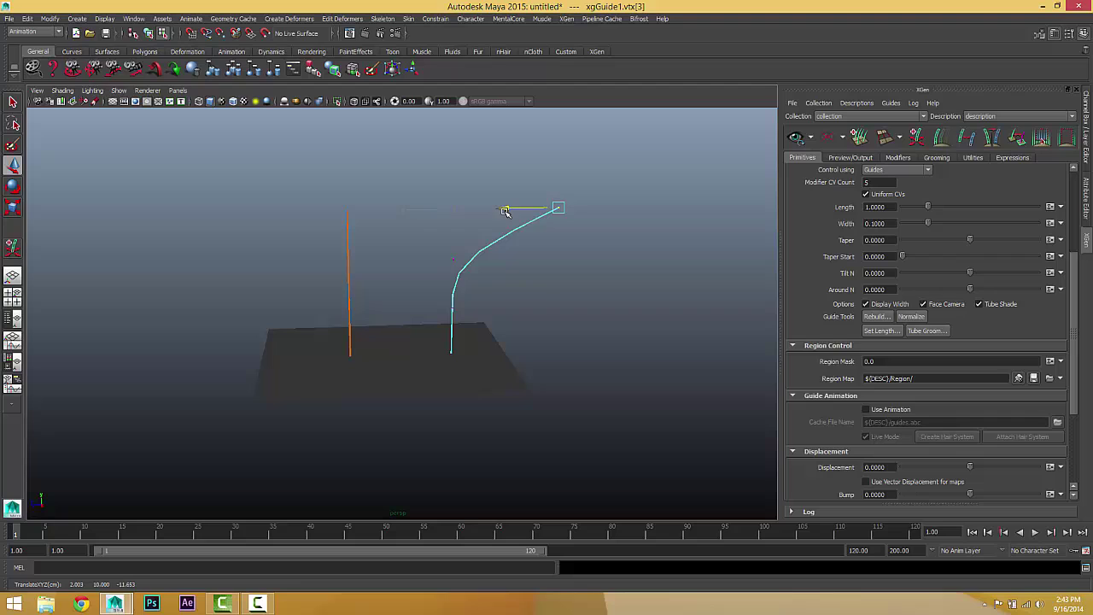
pyautogui.moveTo(435, 243); pyautogui.dragTo(459, 264)
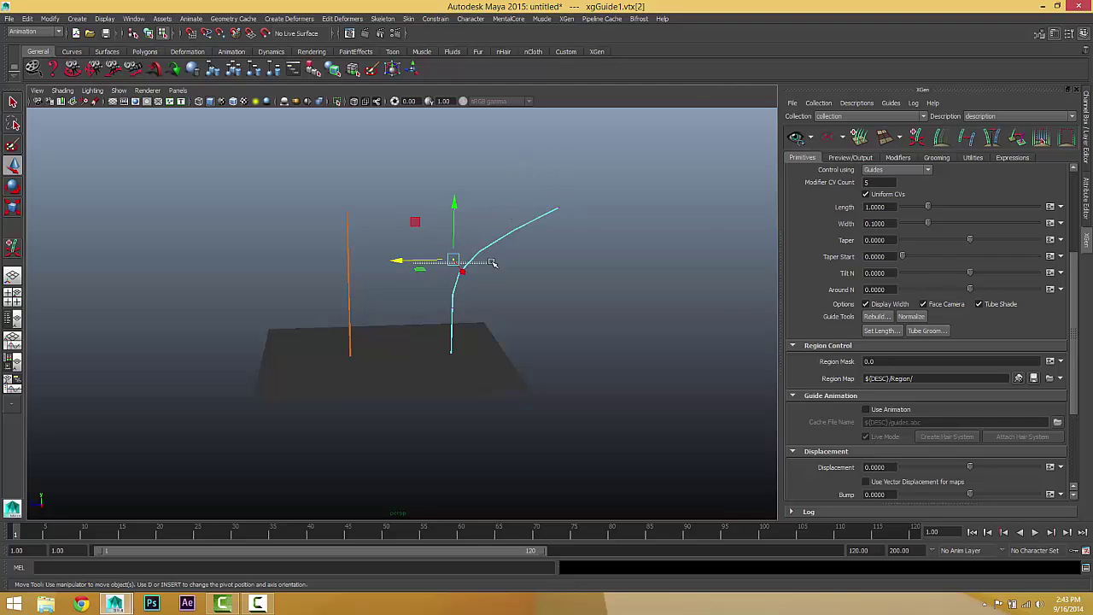
pyautogui.click(432, 264)
pyautogui.moveTo(389, 239); pyautogui.dragTo(501, 275)
pyautogui.moveTo(419, 266)
pyautogui.mouseDown()
pyautogui.moveTo(398, 260)
pyautogui.moveTo(487, 259)
pyautogui.mouseUp()
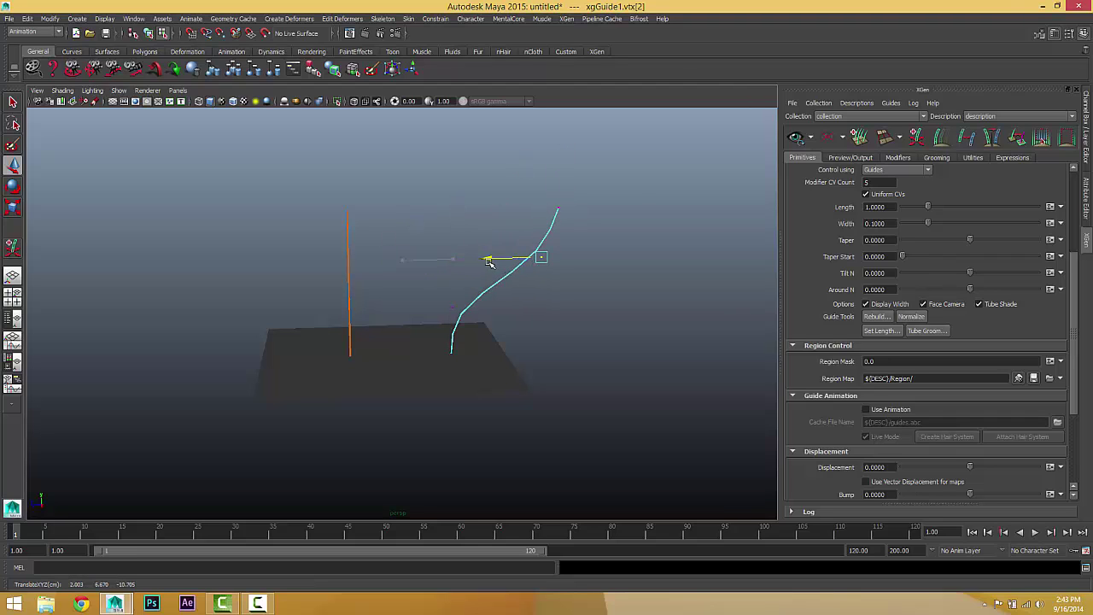
pyautogui.click(555, 210)
pyautogui.moveTo(511, 208)
pyautogui.mouseDown()
pyautogui.moveTo(599, 208)
pyautogui.moveTo(520, 247)
pyautogui.moveTo(536, 225)
pyautogui.mouseUp()
# Raise the lower point and adjust the tip to shape the right guide into an arch
pyautogui.click(541, 255)
pyautogui.click(454, 309)
pyautogui.moveTo(455, 313); pyautogui.dragTo(457, 263)
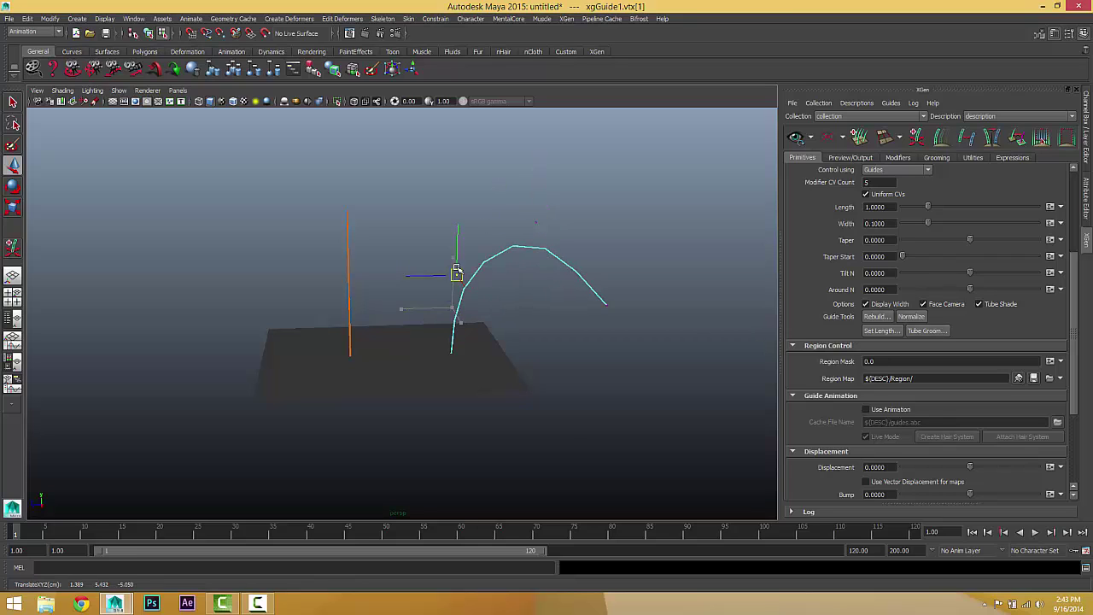
pyautogui.click(605, 304)
pyautogui.moveTo(605, 305); pyautogui.dragTo(586, 309)
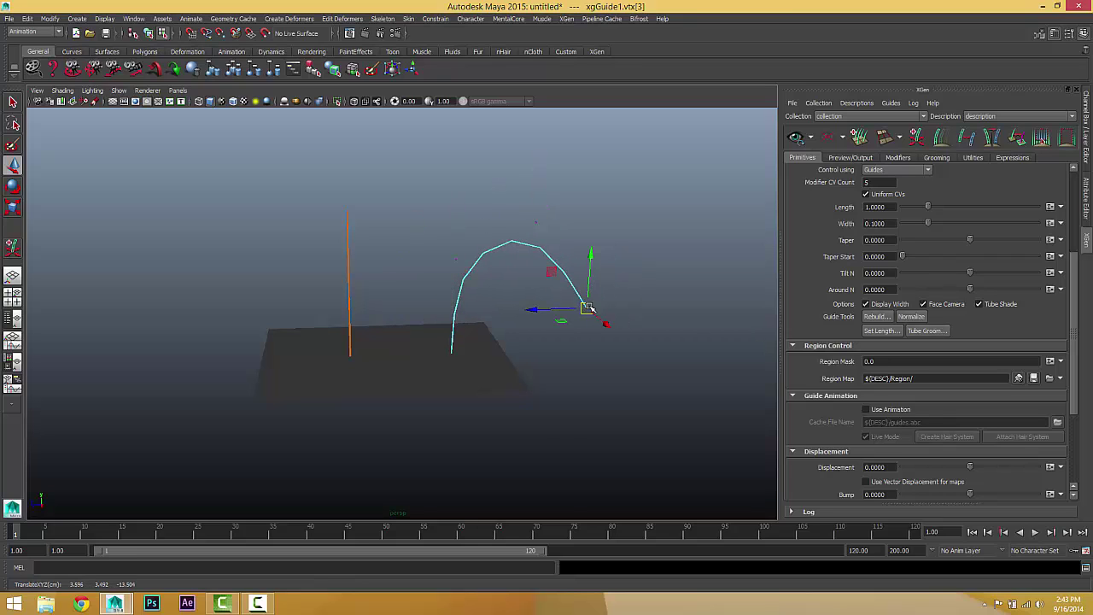
pyautogui.moveTo(539, 202); pyautogui.dragTo(567, 244)
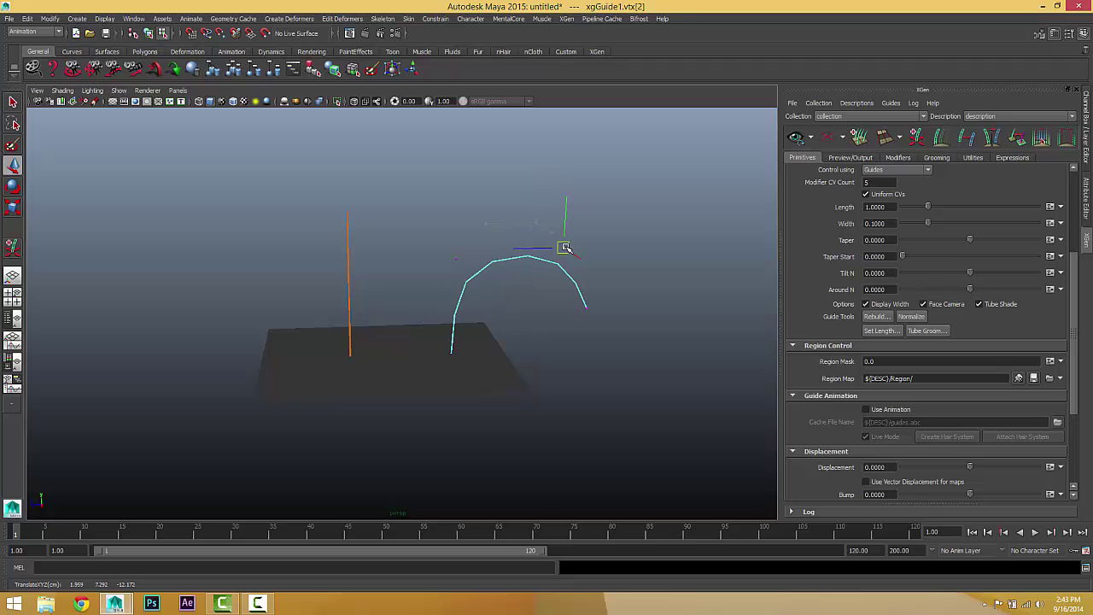
pyautogui.click(572, 342)
pyautogui.moveTo(575, 341)
pyautogui.keyDown('alt'); pyautogui.mouseDown()
pyautogui.moveTo(635, 357)
pyautogui.moveTo(442, 310)
pyautogui.mouseUp(); pyautogui.keyUp('alt')
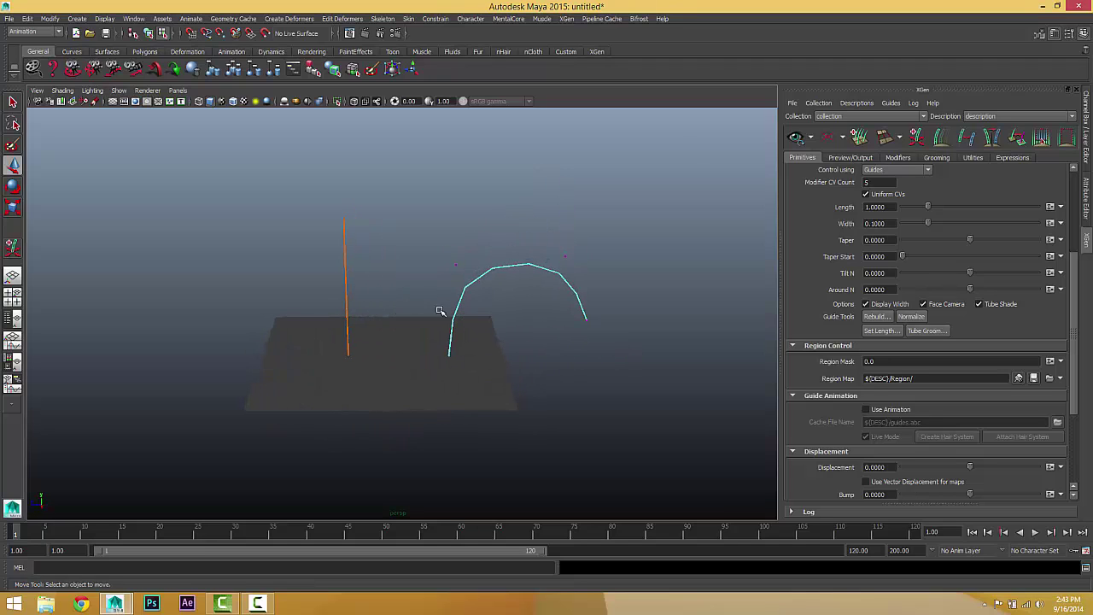
pyautogui.click(14, 102)
pyautogui.moveTo(505, 328)
pyautogui.keyDown('alt'); pyautogui.mouseDown()
pyautogui.moveTo(590, 353)
pyautogui.moveTo(466, 345)
pyautogui.mouseUp(); pyautogui.keyUp('alt')
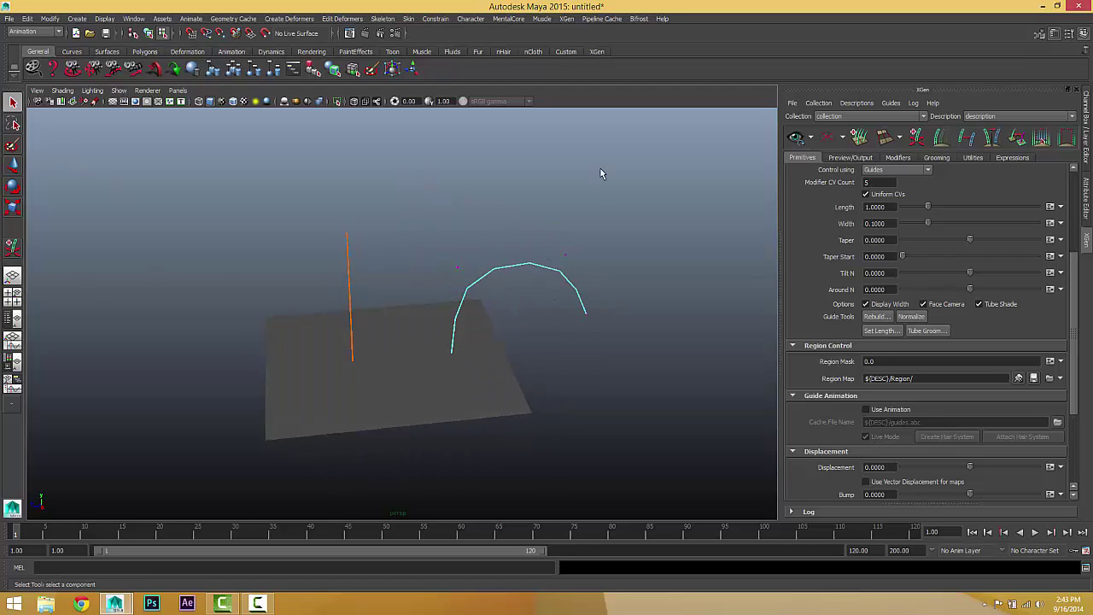
# Generate the hair preview and orbit to inspect the upright and arching strands
pyautogui.click(798, 140)
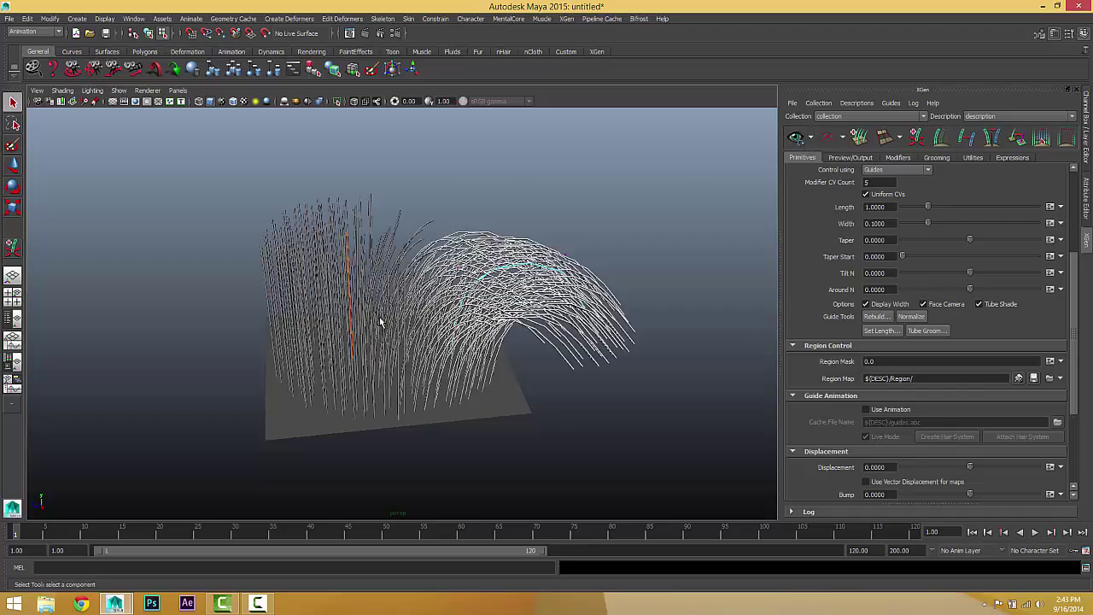
pyautogui.keyDown('alt'); pyautogui.moveTo(392, 311); pyautogui.dragTo(356, 319); pyautogui.keyUp('alt')
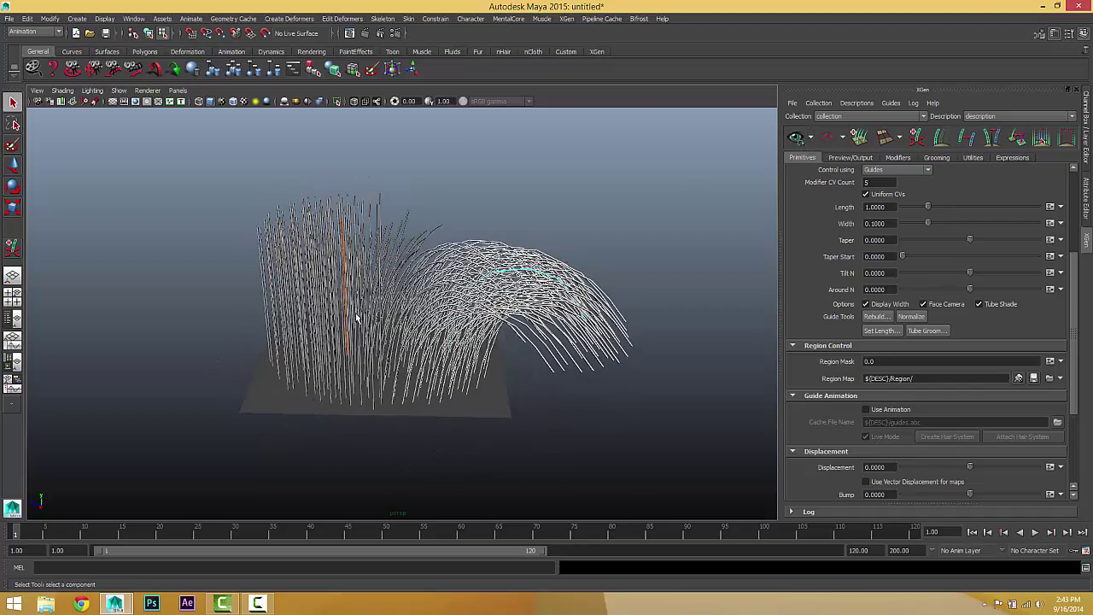
pyautogui.moveTo(445, 296)
pyautogui.keyDown('alt'); pyautogui.mouseDown()
pyautogui.moveTo(405, 341)
pyautogui.moveTo(452, 273)
pyautogui.mouseUp(); pyautogui.keyUp('alt')
pyautogui.moveTo(369, 184)
pyautogui.keyDown('alt'); pyautogui.mouseDown()
pyautogui.moveTo(385, 209)
pyautogui.moveTo(369, 231)
pyautogui.mouseUp(); pyautogui.keyUp('alt')
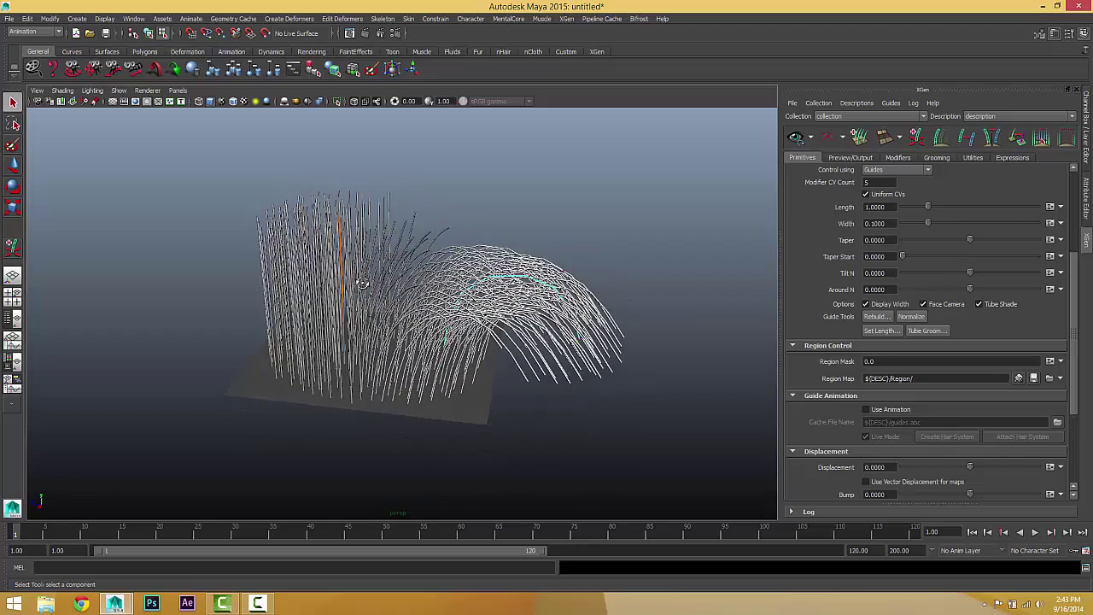
pyautogui.keyDown('alt'); pyautogui.moveTo(363, 283); pyautogui.dragTo(387, 284); pyautogui.keyUp('alt')
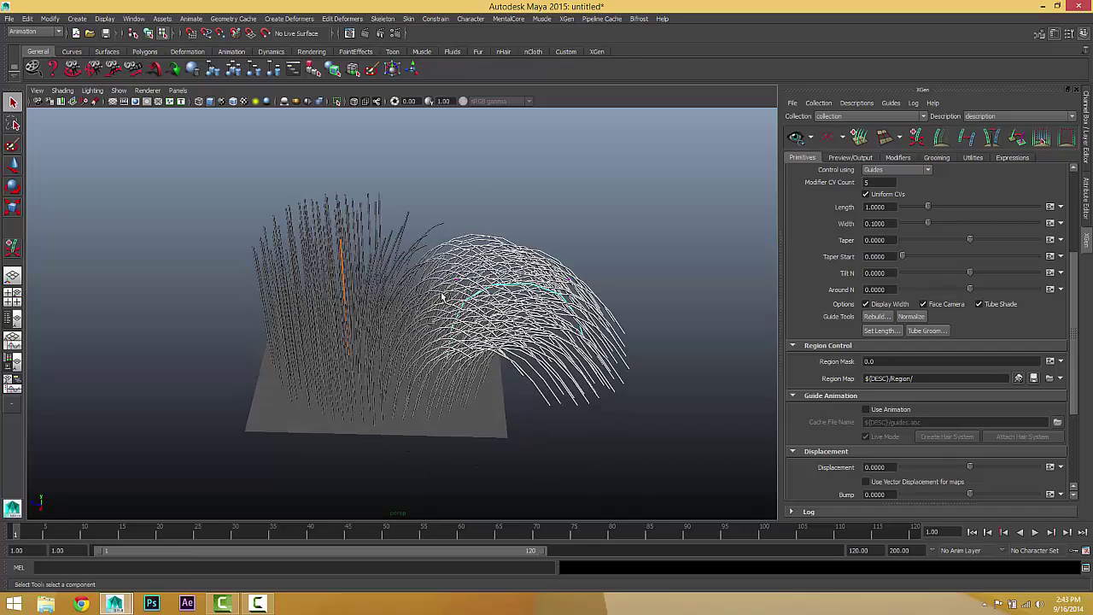
pyautogui.keyDown('alt'); pyautogui.moveTo(523, 305); pyautogui.dragTo(435, 238); pyautogui.keyUp('alt')
pyautogui.keyDown('alt'); pyautogui.moveTo(519, 268); pyautogui.dragTo(523, 272); pyautogui.keyUp('alt')
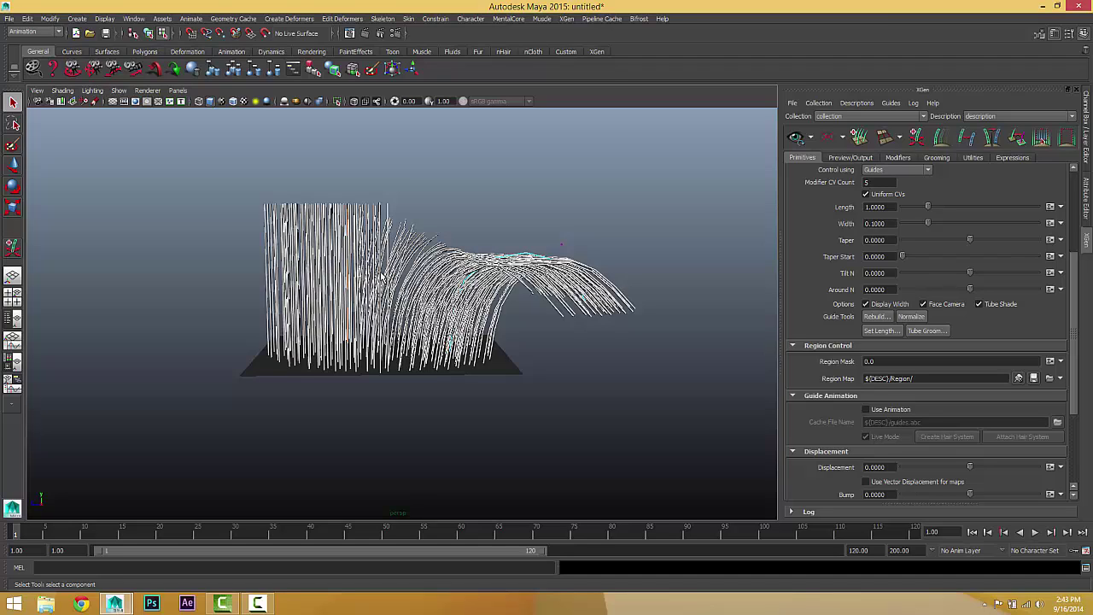
pyautogui.moveTo(561, 245)
pyautogui.keyDown('alt'); pyautogui.mouseDown()
pyautogui.moveTo(352, 311)
pyautogui.moveTo(365, 314)
pyautogui.mouseUp(); pyautogui.keyUp('alt')
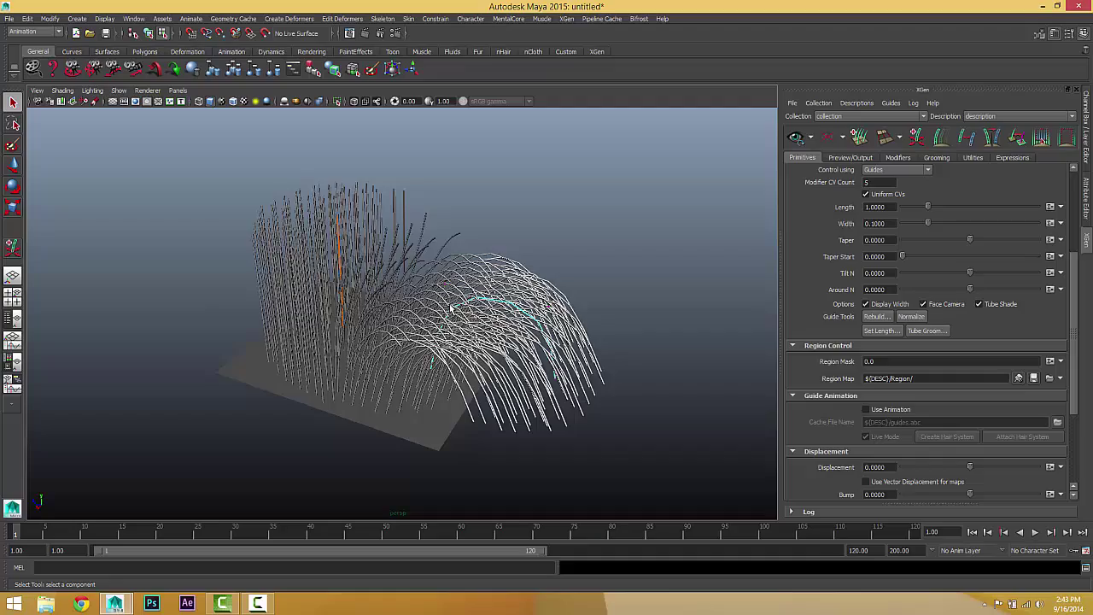
pyautogui.moveTo(451, 309)
pyautogui.keyDown('alt'); pyautogui.mouseDown()
pyautogui.moveTo(426, 345)
pyautogui.moveTo(316, 341)
pyautogui.mouseUp(); pyautogui.keyUp('alt')
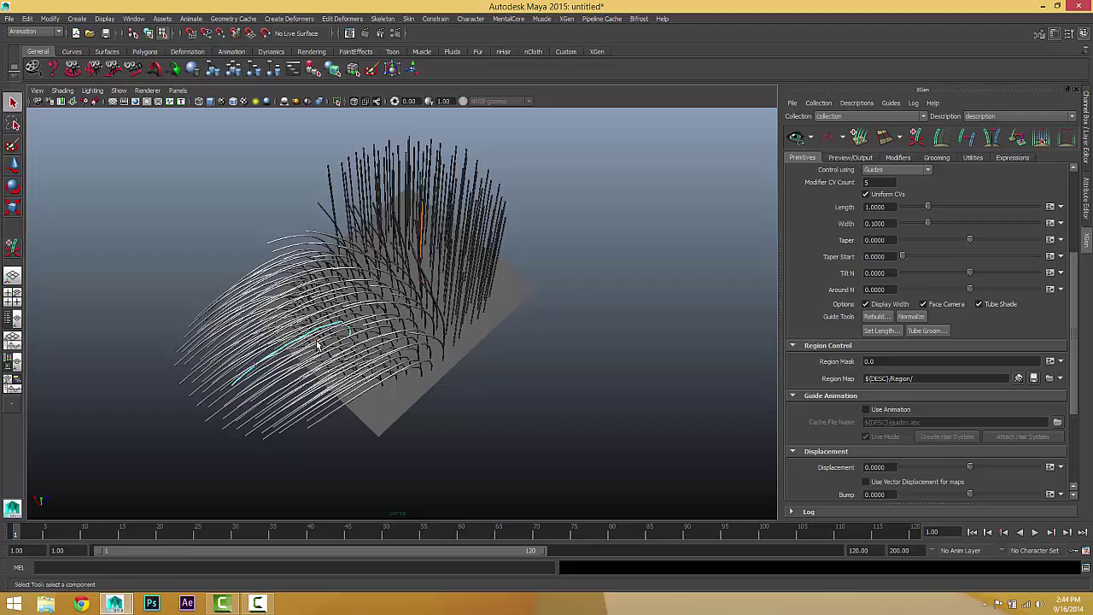
pyautogui.moveTo(318, 344)
pyautogui.keyDown('alt'); pyautogui.mouseDown()
pyautogui.moveTo(441, 303)
pyautogui.moveTo(467, 308)
pyautogui.moveTo(456, 343)
pyautogui.moveTo(774, 342)
pyautogui.mouseUp(); pyautogui.keyUp('alt')
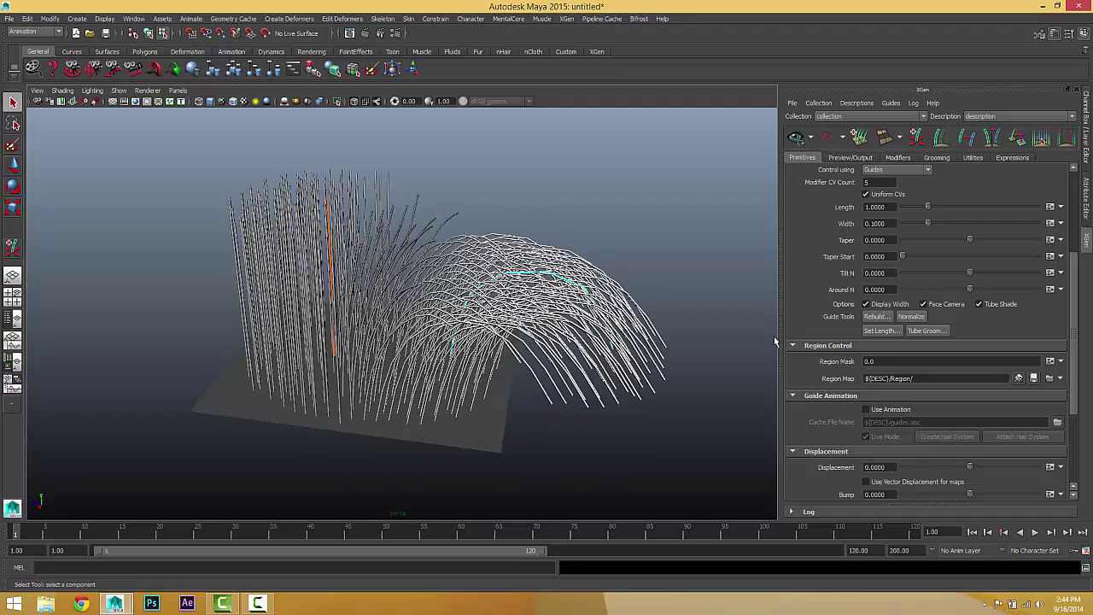
# Create a regionMask map with white start colour for the description
pyautogui.scroll(-3, 817, 367)
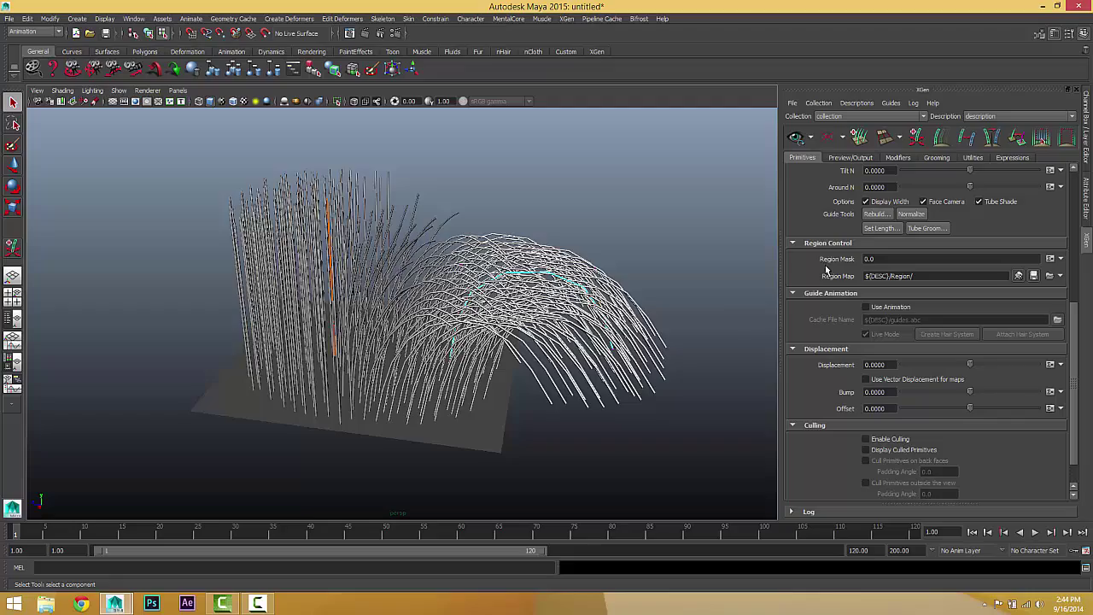
pyautogui.moveTo(370, 367)
pyautogui.keyDown('alt'); pyautogui.mouseDown()
pyautogui.moveTo(398, 361)
pyautogui.moveTo(455, 376)
pyautogui.moveTo(419, 383)
pyautogui.mouseUp(); pyautogui.keyUp('alt')
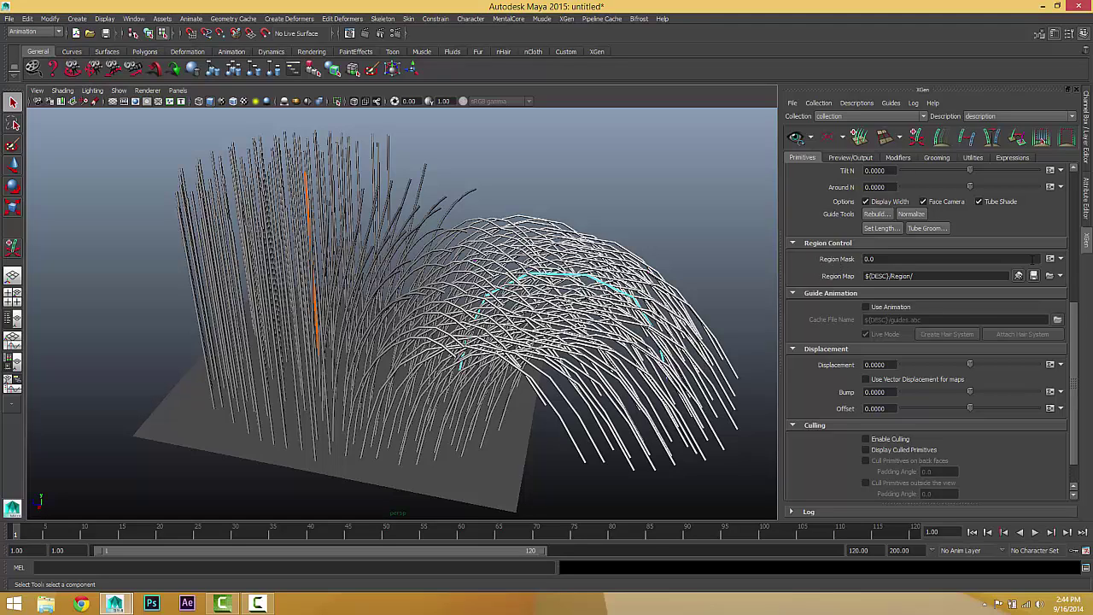
pyautogui.click(1061, 260)
pyautogui.click(1038, 271)
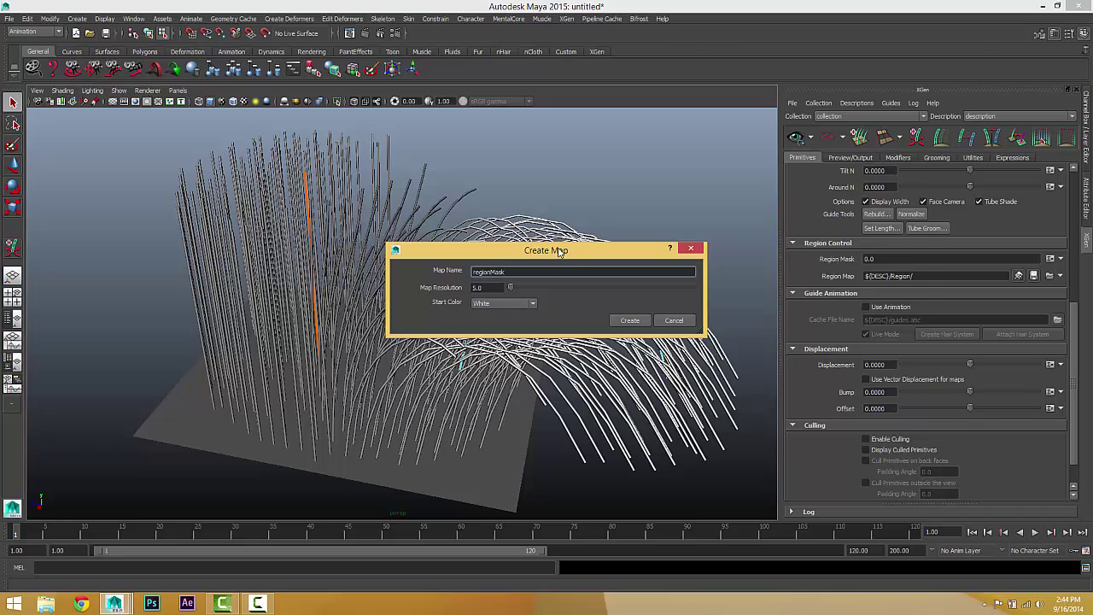
pyautogui.moveTo(560, 250); pyautogui.dragTo(779, 226)
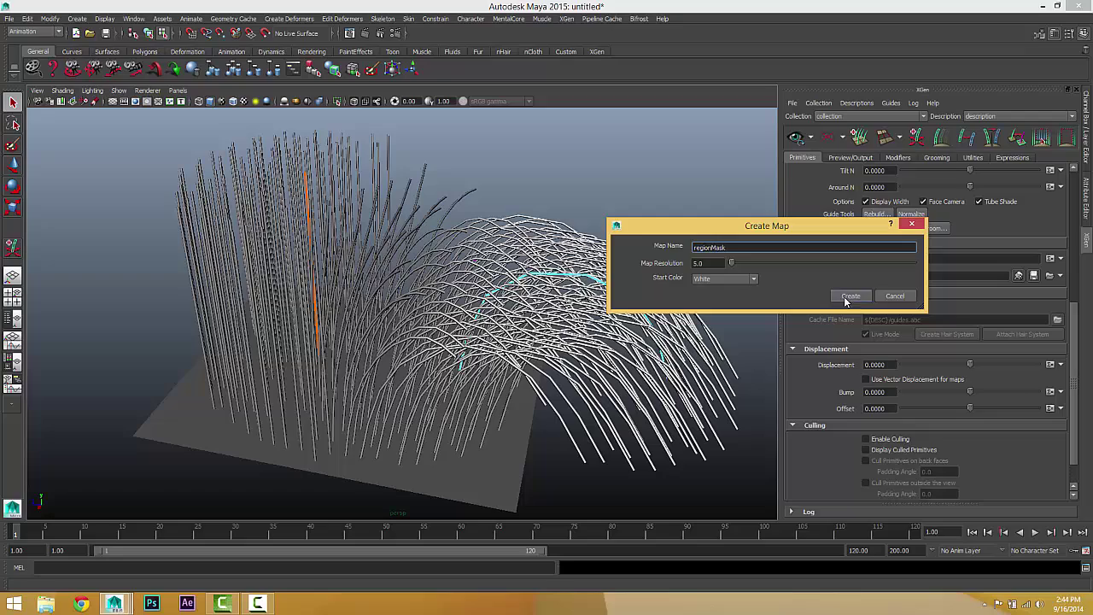
pyautogui.click(846, 300)
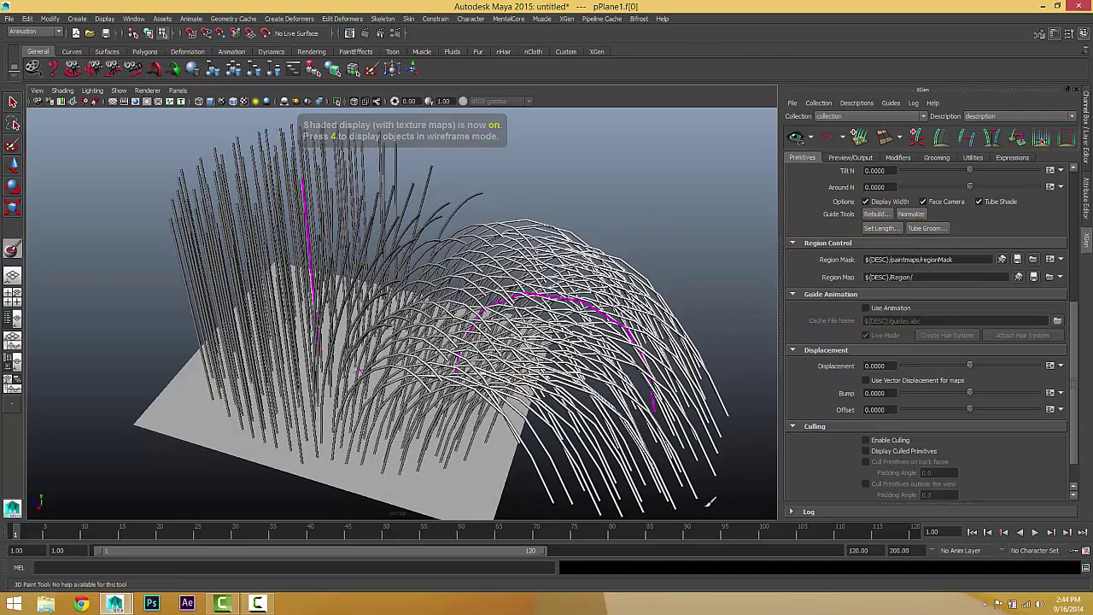
pyautogui.moveTo(529, 448)
pyautogui.keyDown('alt'); pyautogui.mouseDown()
pyautogui.moveTo(536, 435)
pyautogui.moveTo(178, 293)
pyautogui.mouseUp(); pyautogui.keyUp('alt')
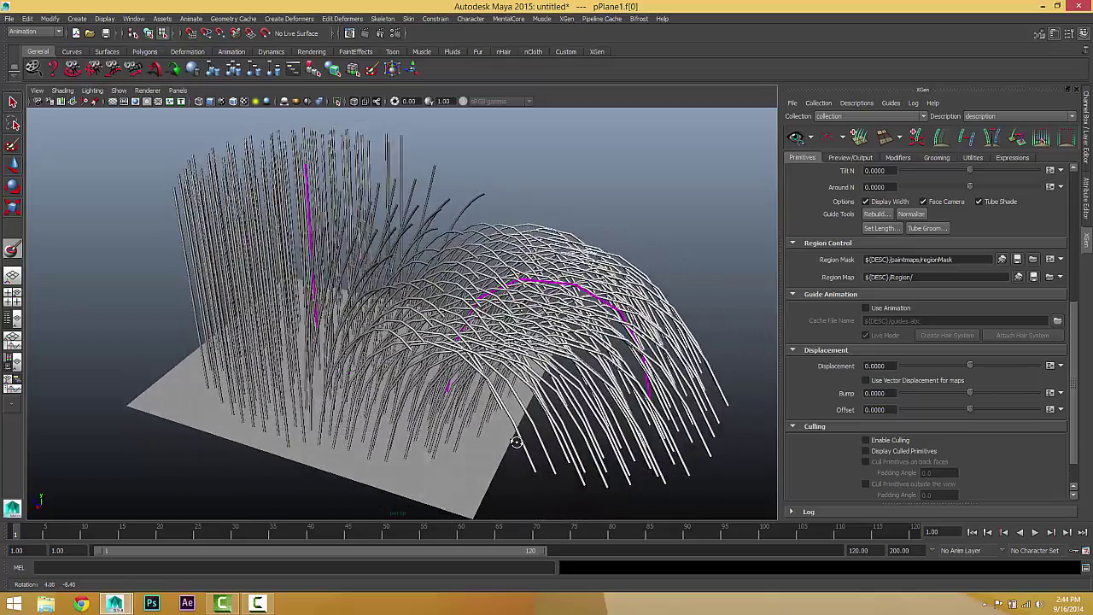
pyautogui.keyDown('alt'); pyautogui.moveTo(339, 384); pyautogui.dragTo(389, 244); pyautogui.keyUp('alt')
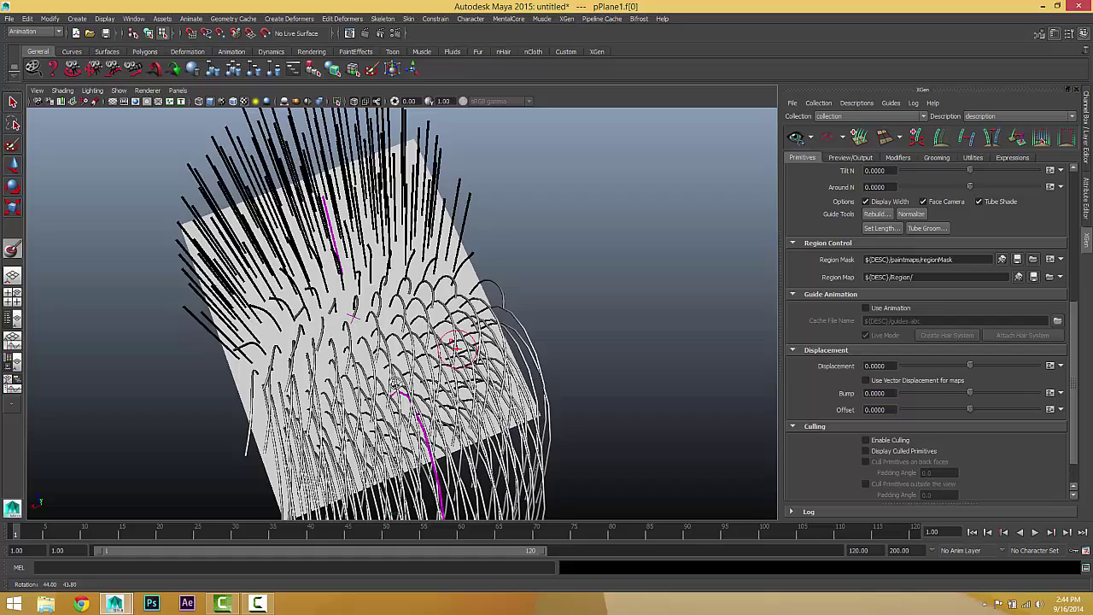
pyautogui.moveTo(468, 246)
pyautogui.keyDown('alt'); pyautogui.mouseDown()
pyautogui.moveTo(505, 253)
pyautogui.moveTo(519, 243)
pyautogui.mouseUp(); pyautogui.keyUp('alt')
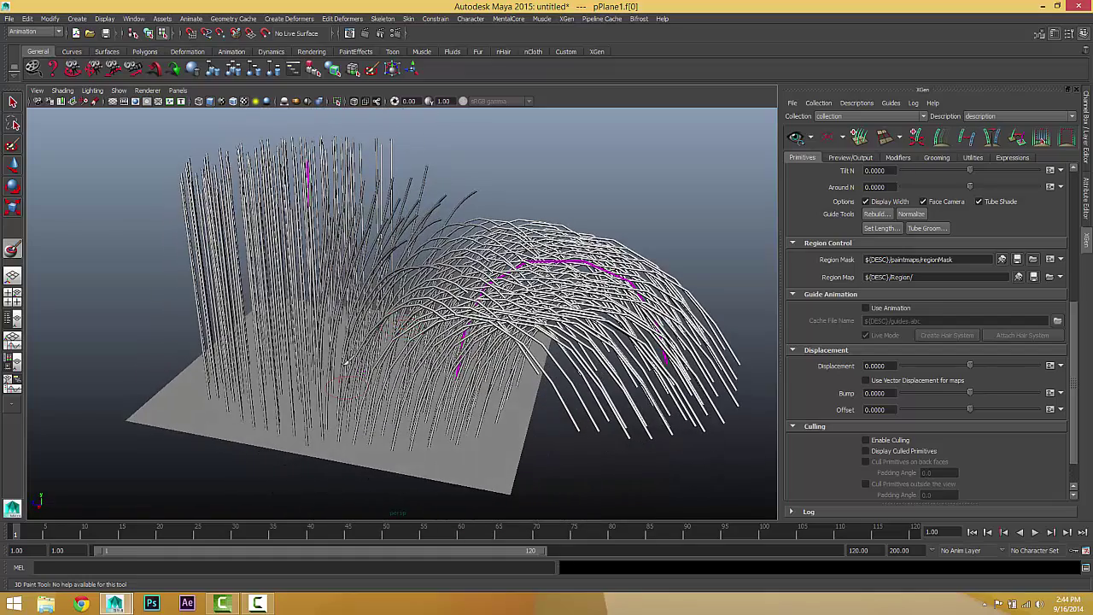
pyautogui.keyDown('alt'); pyautogui.moveTo(399, 333); pyautogui.dragTo(457, 360); pyautogui.keyUp('alt')
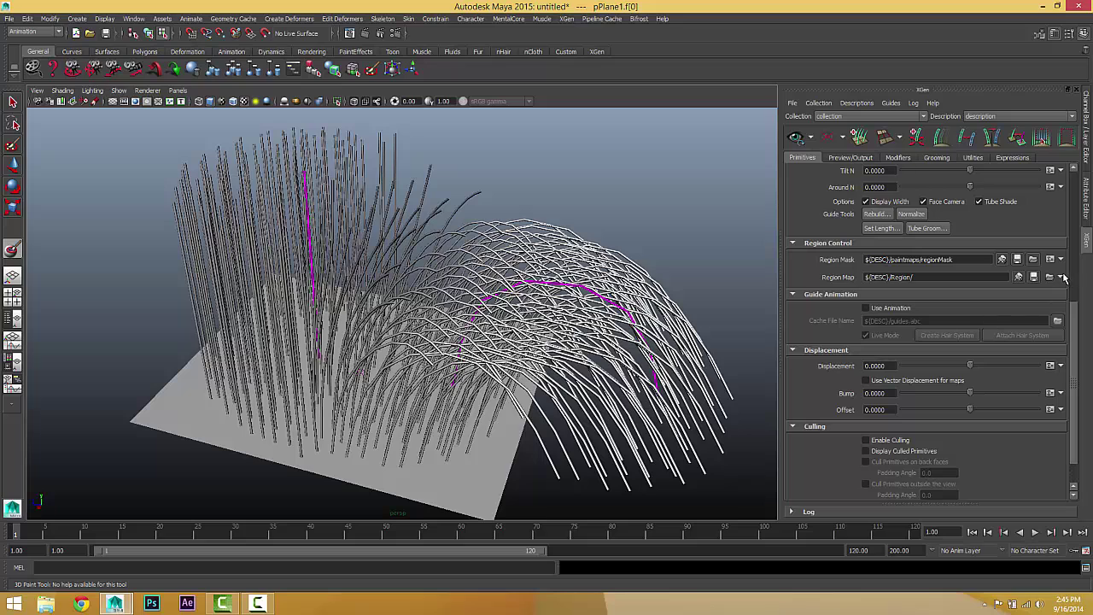
# Create a red region map named Region and show it textured on the plane
pyautogui.click(1062, 277)
pyautogui.click(1053, 293)
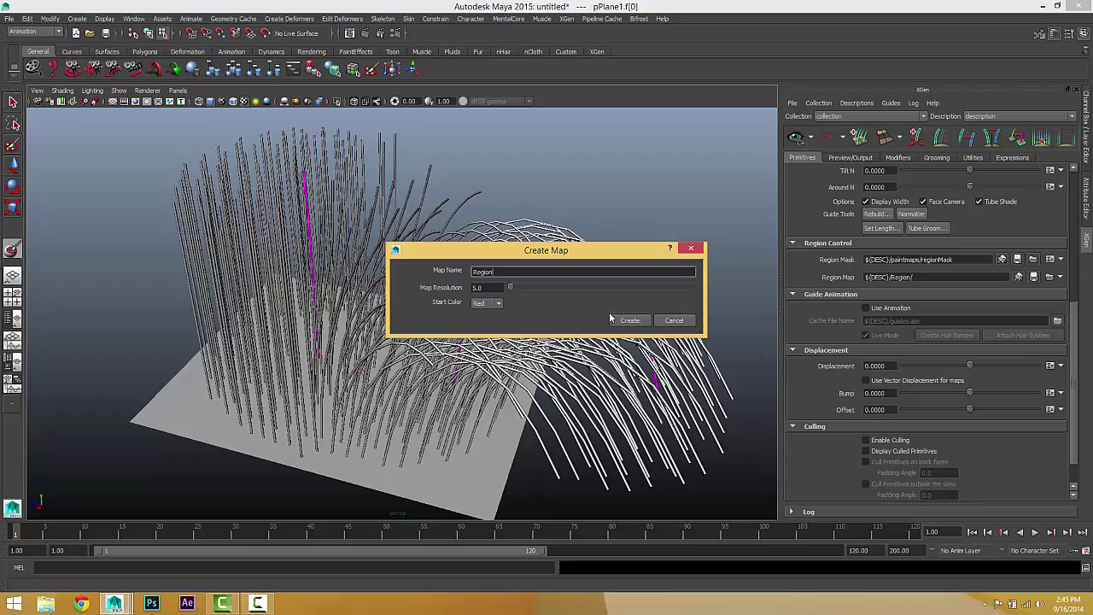
pyautogui.click(630, 321)
pyautogui.press('6')
pyautogui.moveTo(512, 342)
pyautogui.keyDown('alt'); pyautogui.mouseDown()
pyautogui.moveTo(540, 317)
pyautogui.moveTo(12, 271)
pyautogui.mouseUp(); pyautogui.keyUp('alt')
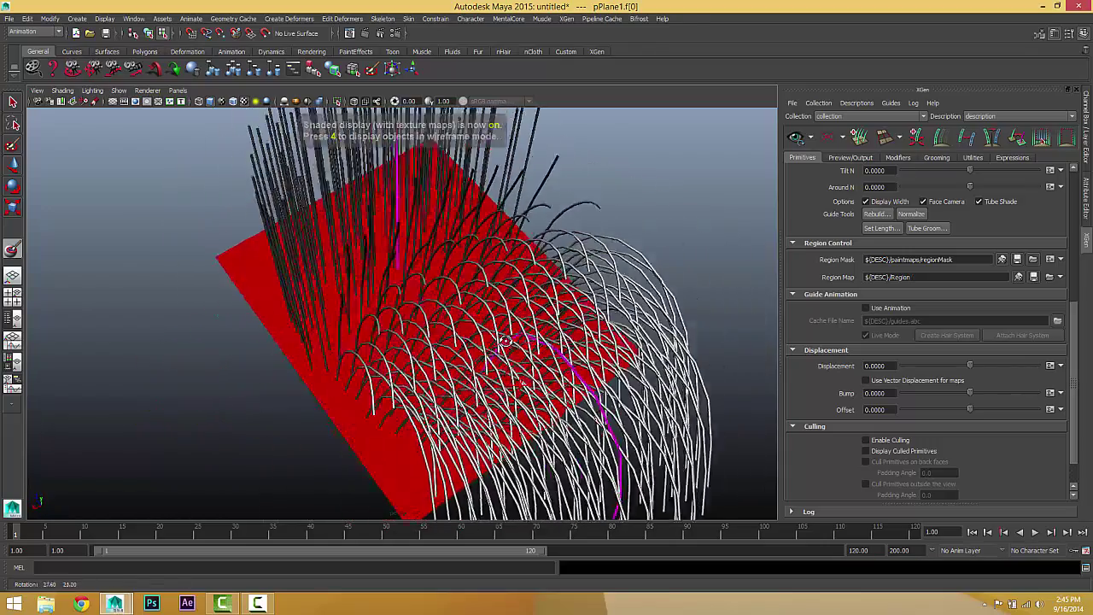
# Set the 3D Paint Tool colour to blue
pyautogui.doubleClick(12, 249)
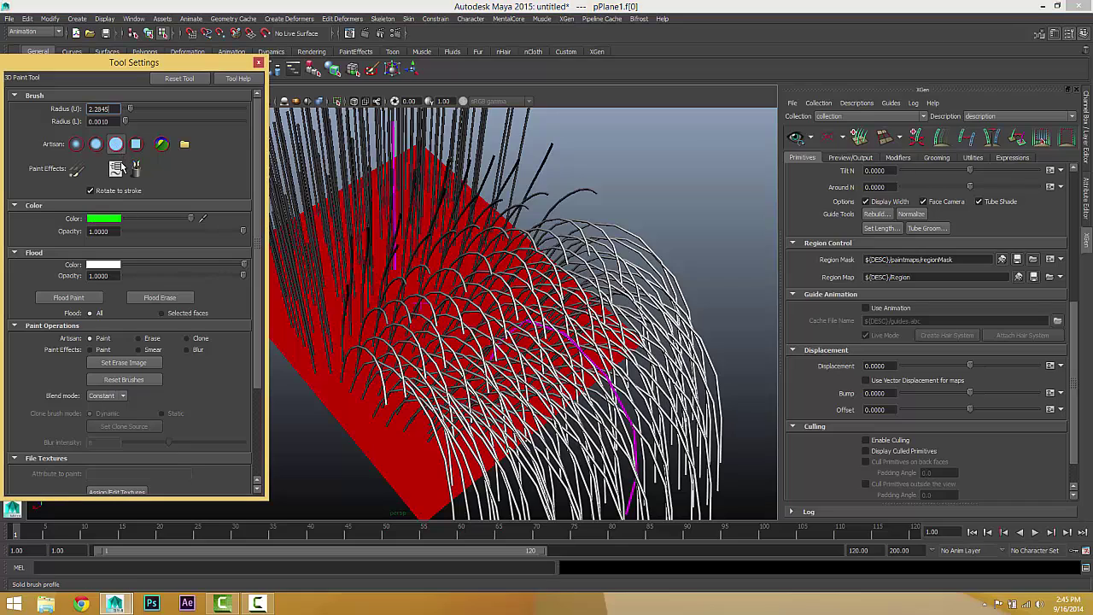
pyautogui.click(100, 219)
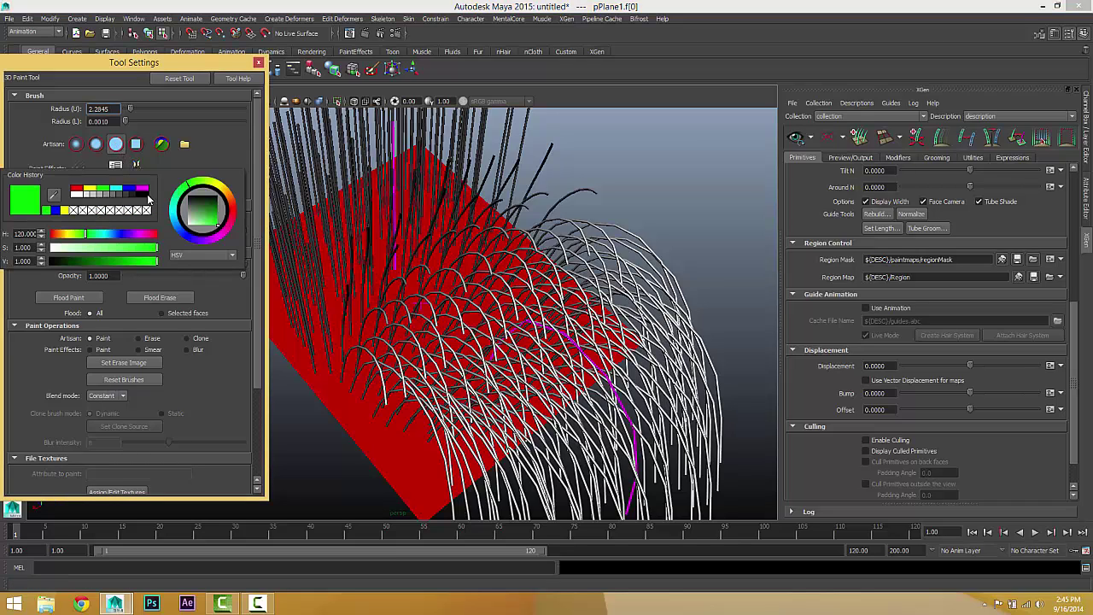
pyautogui.click(132, 193)
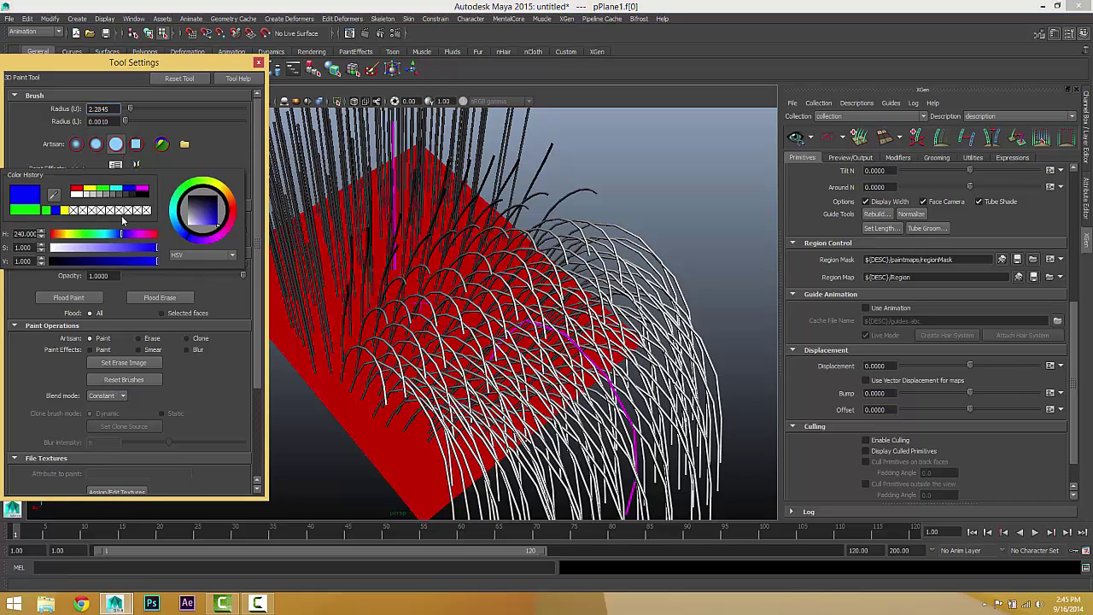
pyautogui.click(258, 65)
# Paint blue over the plane area under the arching hair
pyautogui.keyDown('alt'); pyautogui.moveTo(440, 311); pyautogui.dragTo(408, 408); pyautogui.keyUp('alt')
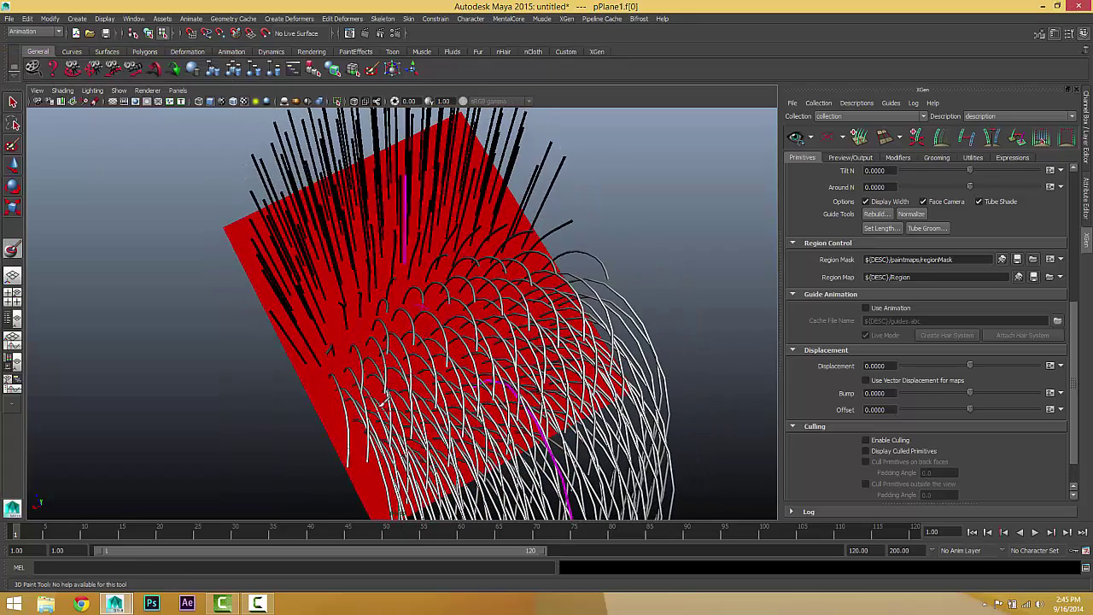
pyautogui.moveTo(404, 433)
pyautogui.mouseDown()
pyautogui.moveTo(451, 374)
pyautogui.moveTo(508, 452)
pyautogui.mouseUp()
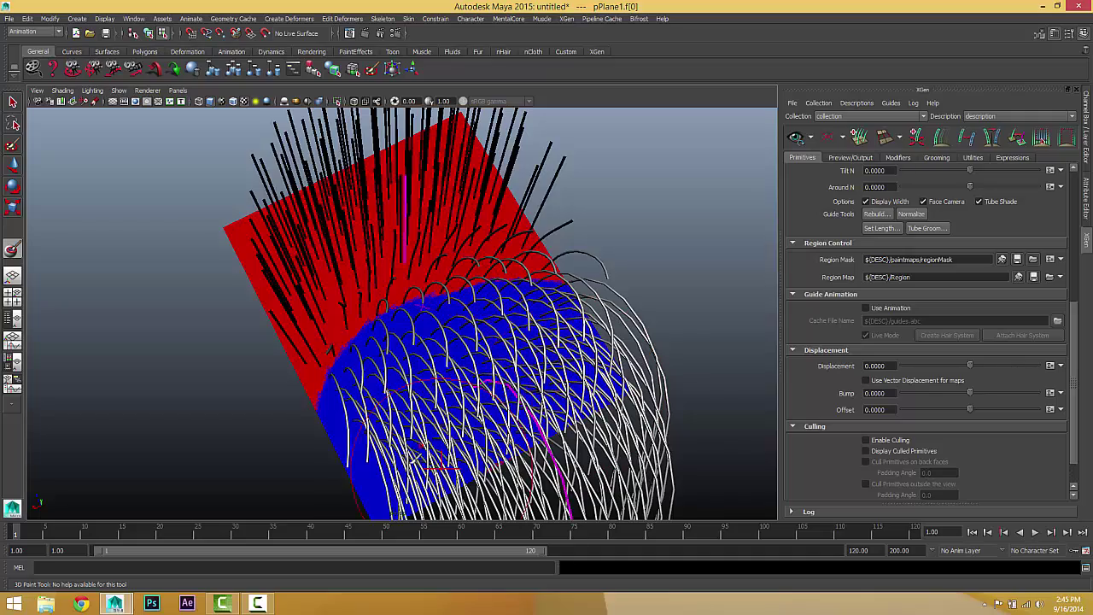
pyautogui.keyDown('alt'); pyautogui.moveTo(402, 436); pyautogui.dragTo(479, 399); pyautogui.keyUp('alt')
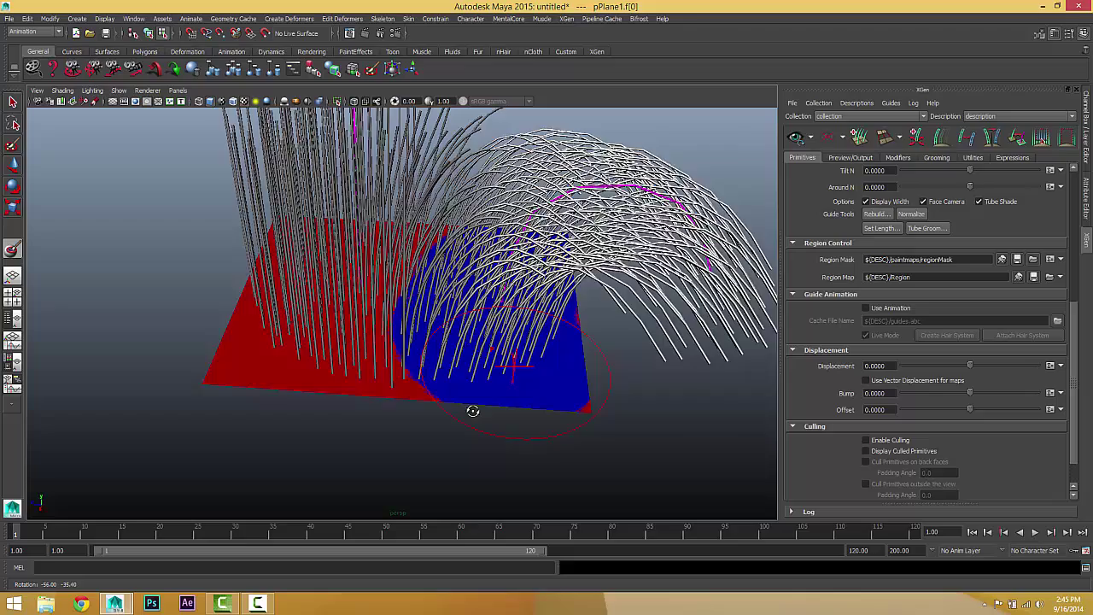
pyautogui.keyDown('alt'); pyautogui.moveTo(472, 411); pyautogui.dragTo(469, 405); pyautogui.keyUp('alt')
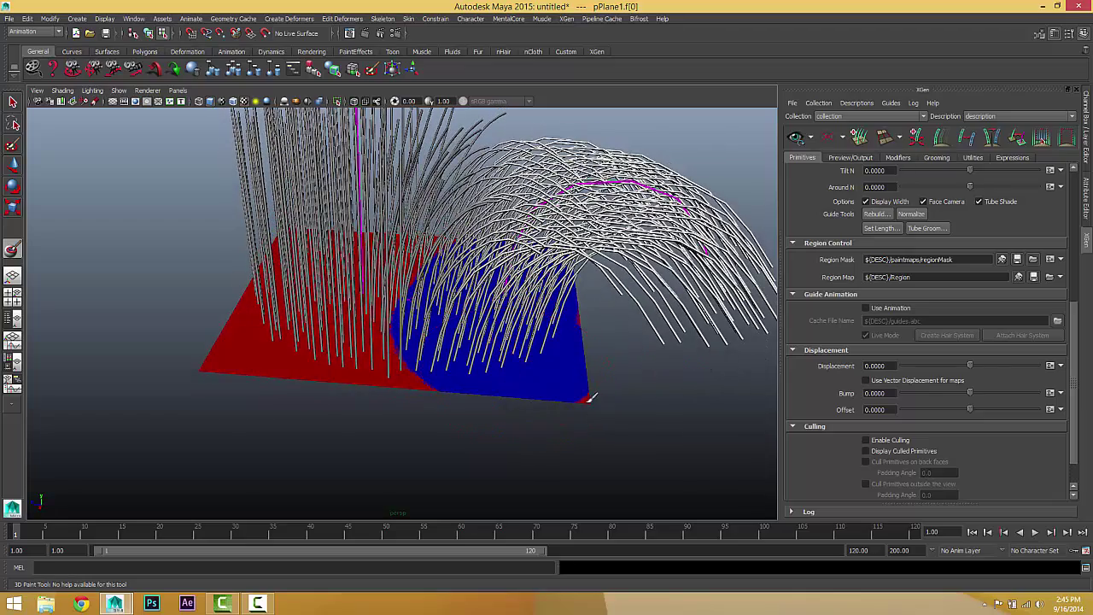
pyautogui.moveTo(597, 386)
pyautogui.keyDown('alt'); pyautogui.mouseDown()
pyautogui.moveTo(546, 413)
pyautogui.moveTo(565, 381)
pyautogui.moveTo(416, 399)
pyautogui.moveTo(487, 372)
pyautogui.mouseUp(); pyautogui.keyUp('alt')
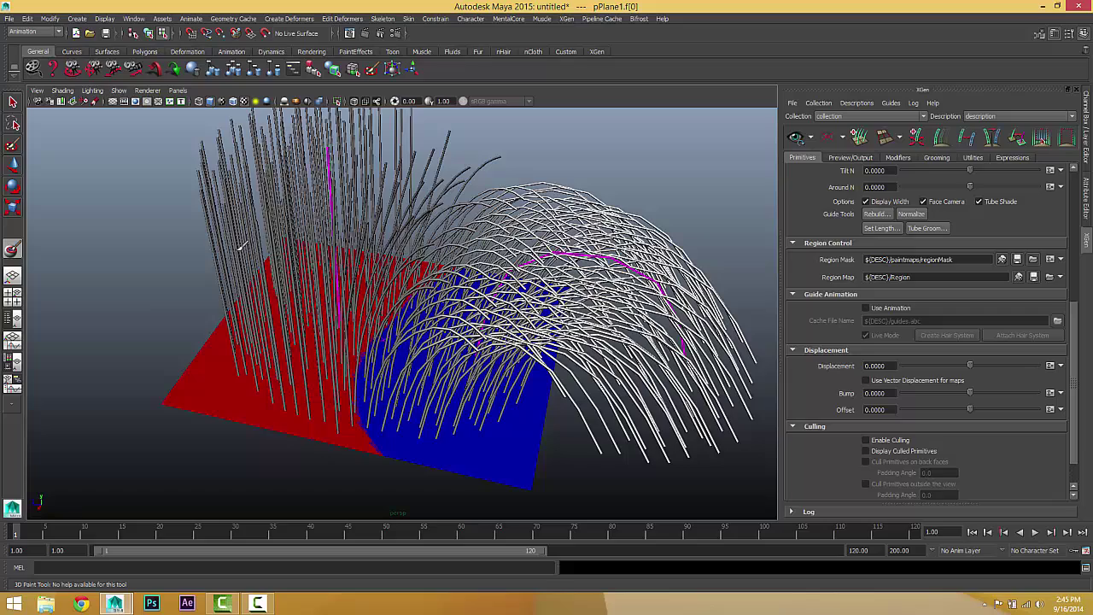
pyautogui.click(796, 139)
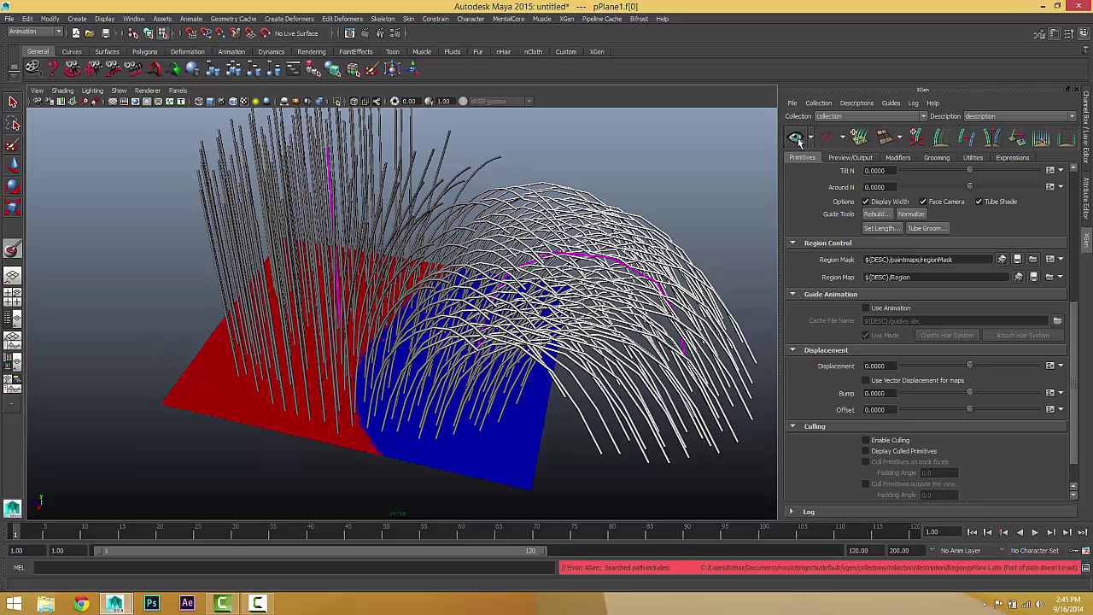
pyautogui.moveTo(547, 410)
pyautogui.keyDown('alt'); pyautogui.mouseDown()
pyautogui.moveTo(561, 415)
pyautogui.moveTo(530, 392)
pyautogui.mouseUp(); pyautogui.keyUp('alt')
pyautogui.click(13, 101)
pyautogui.keyDown('alt'); pyautogui.moveTo(449, 307); pyautogui.dragTo(472, 378); pyautogui.keyUp('alt')
pyautogui.keyDown('alt'); pyautogui.moveTo(547, 341); pyautogui.dragTo(755, 357); pyautogui.keyUp('alt')
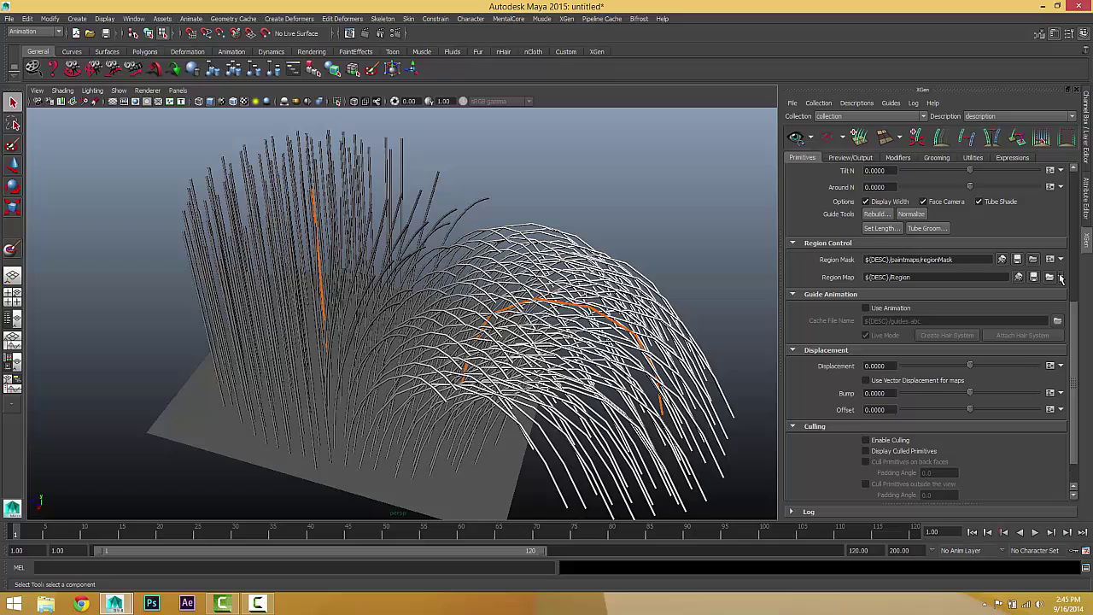
pyautogui.click(1019, 277)
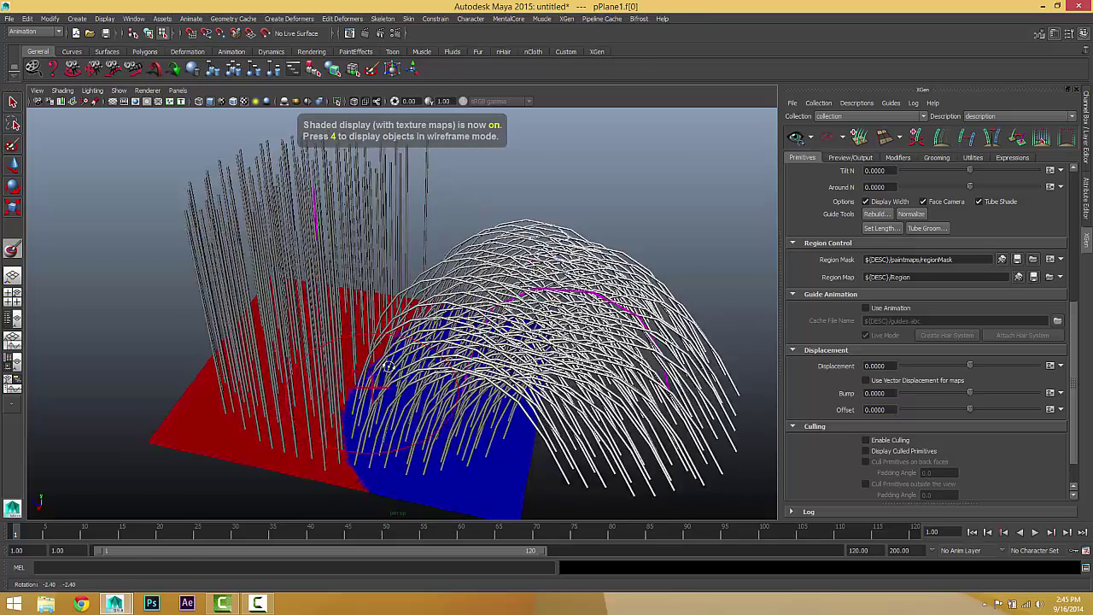
pyautogui.moveTo(450, 369)
pyautogui.keyDown('alt'); pyautogui.mouseDown()
pyautogui.moveTo(395, 365)
pyautogui.moveTo(451, 358)
pyautogui.mouseUp(); pyautogui.keyUp('alt')
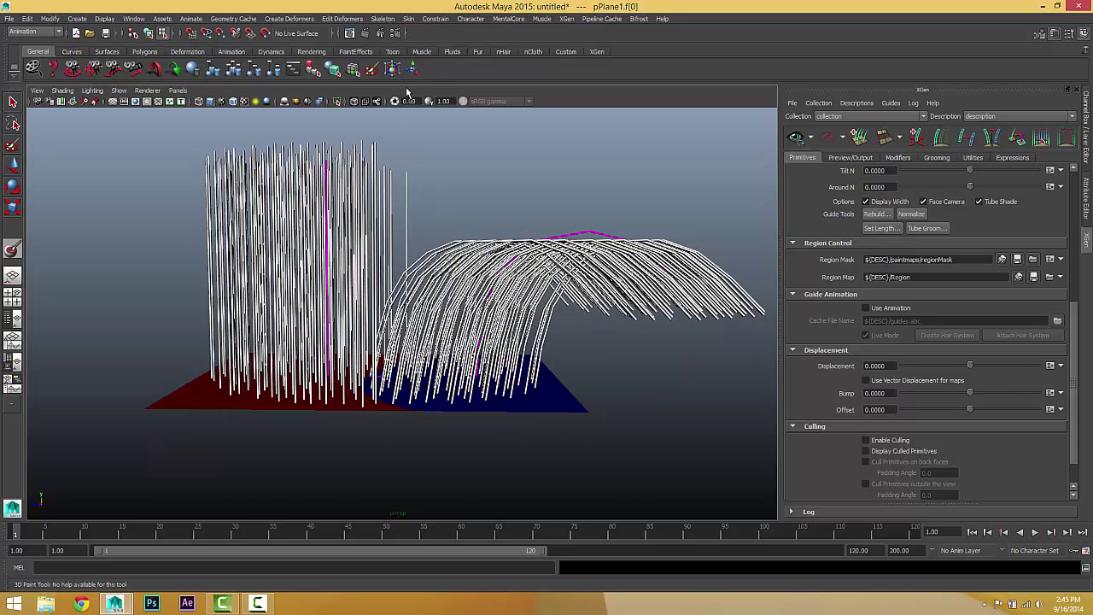
pyautogui.keyDown('alt'); pyautogui.moveTo(432, 177); pyautogui.dragTo(437, 247); pyautogui.keyUp('alt')
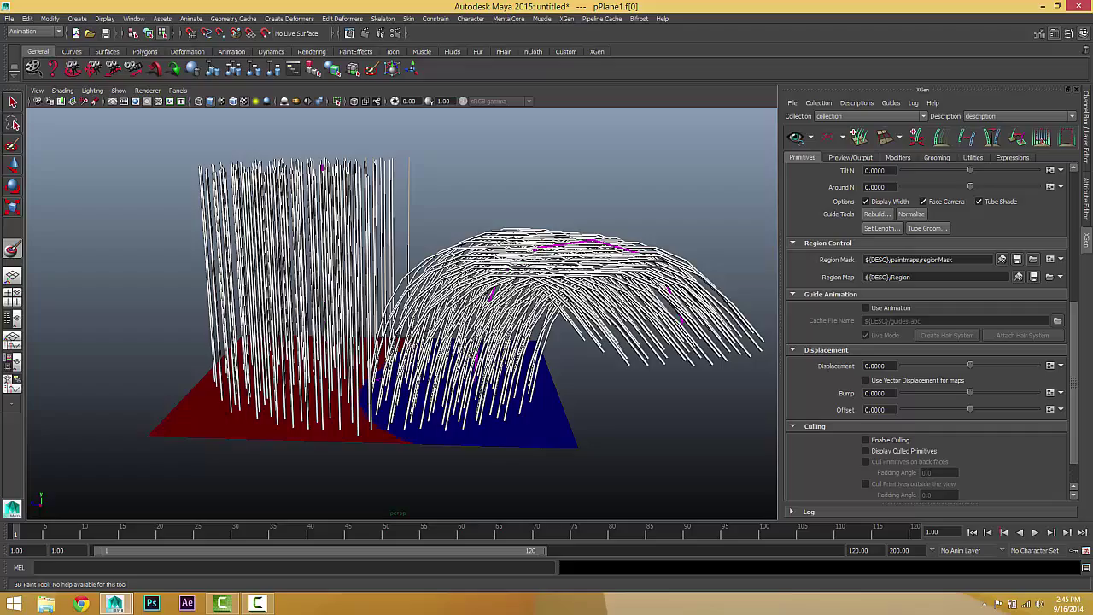
pyautogui.keyDown('alt'); pyautogui.moveTo(376, 282); pyautogui.dragTo(374, 396); pyautogui.keyUp('alt')
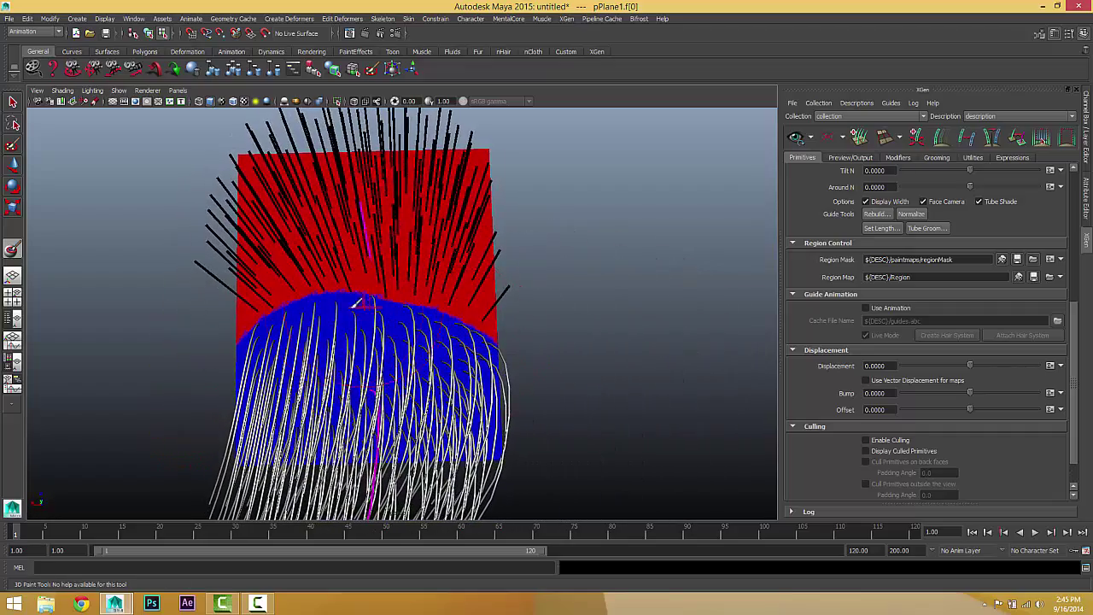
pyautogui.keyDown('alt'); pyautogui.moveTo(259, 325); pyautogui.dragTo(393, 333); pyautogui.keyUp('alt')
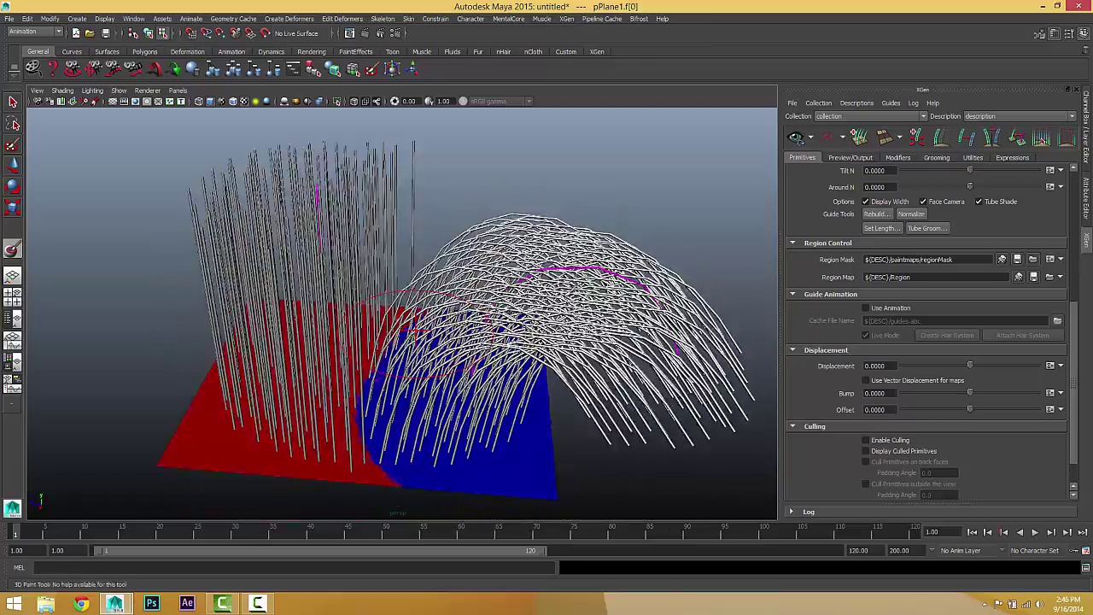
pyautogui.moveTo(530, 299)
pyautogui.keyDown('alt'); pyautogui.mouseDown()
pyautogui.moveTo(553, 280)
pyautogui.moveTo(497, 311)
pyautogui.moveTo(413, 279)
pyautogui.mouseUp(); pyautogui.keyUp('alt')
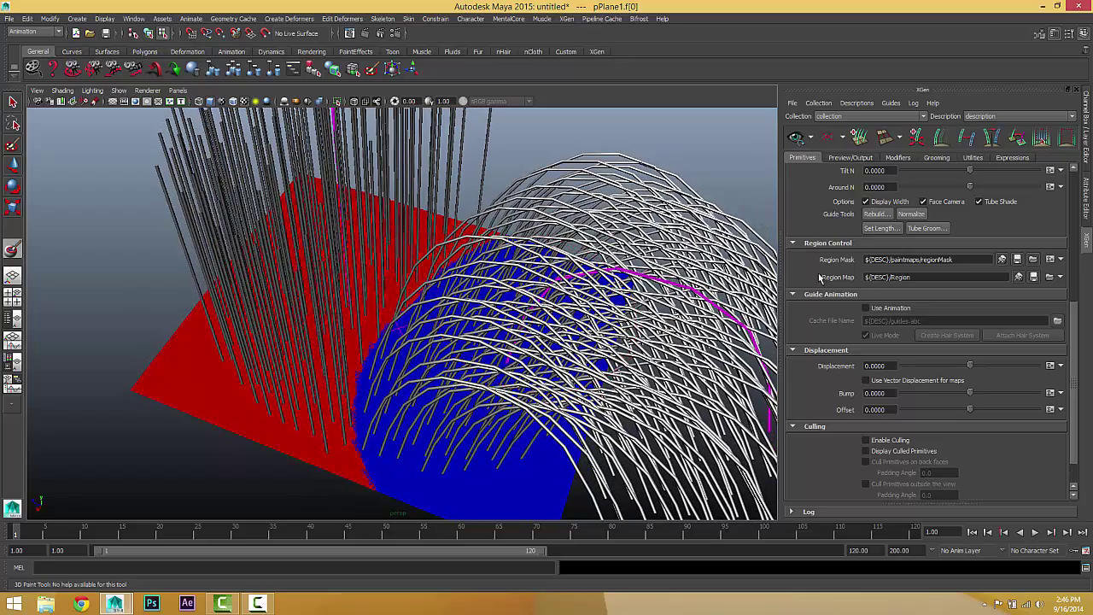
pyautogui.keyDown('alt'); pyautogui.moveTo(575, 274); pyautogui.dragTo(430, 289); pyautogui.keyUp('alt')
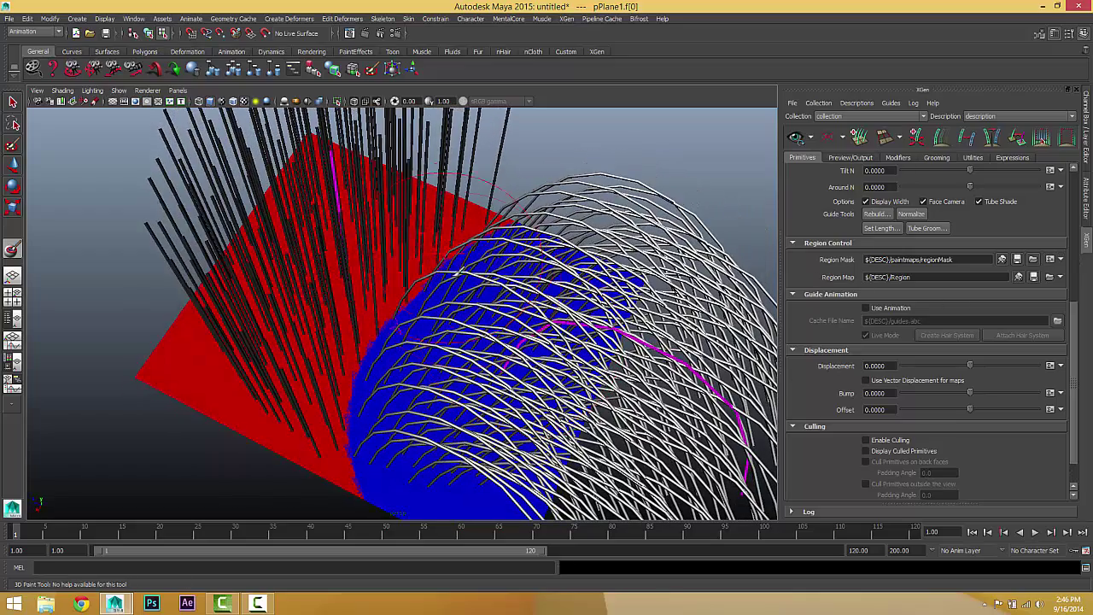
pyautogui.moveTo(362, 293)
pyautogui.keyDown('alt'); pyautogui.mouseDown()
pyautogui.moveTo(420, 329)
pyautogui.moveTo(426, 290)
pyautogui.moveTo(578, 268)
pyautogui.mouseUp(); pyautogui.keyUp('alt')
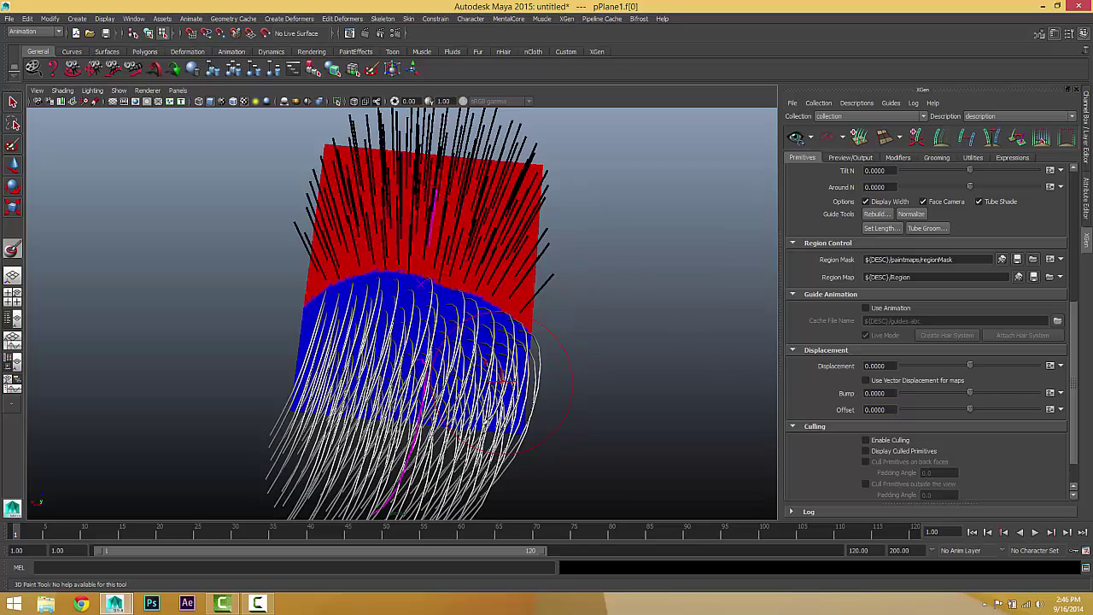
pyautogui.moveTo(522, 299)
pyautogui.keyDown('alt'); pyautogui.mouseDown()
pyautogui.moveTo(517, 291)
pyautogui.moveTo(525, 316)
pyautogui.mouseUp(); pyautogui.keyUp('alt')
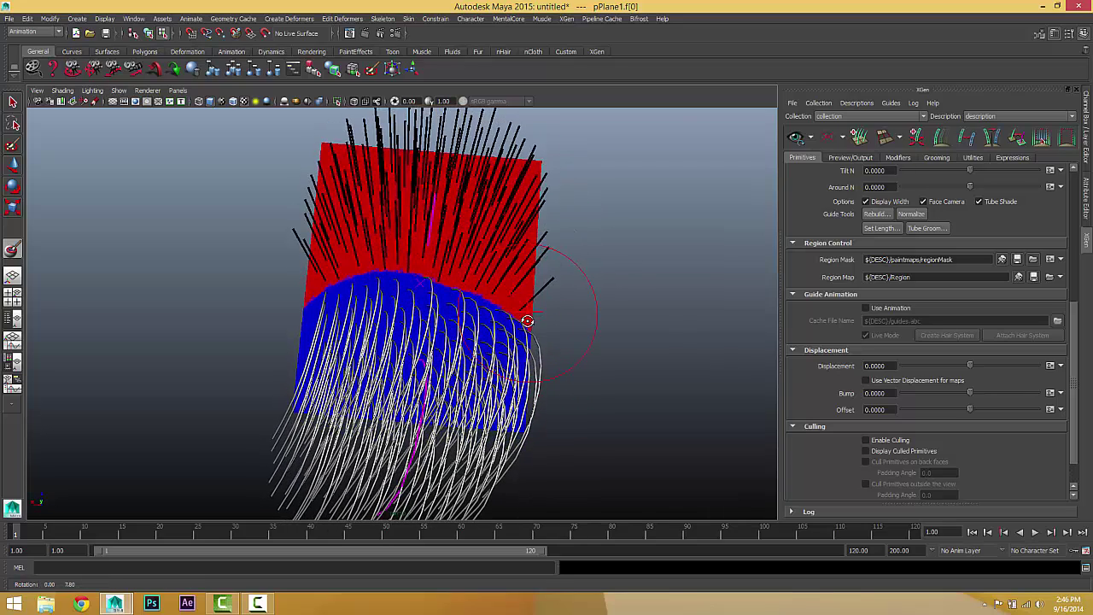
# Paint black over the plane's right half in the region mask and check the split hair
pyautogui.click(1003, 261)
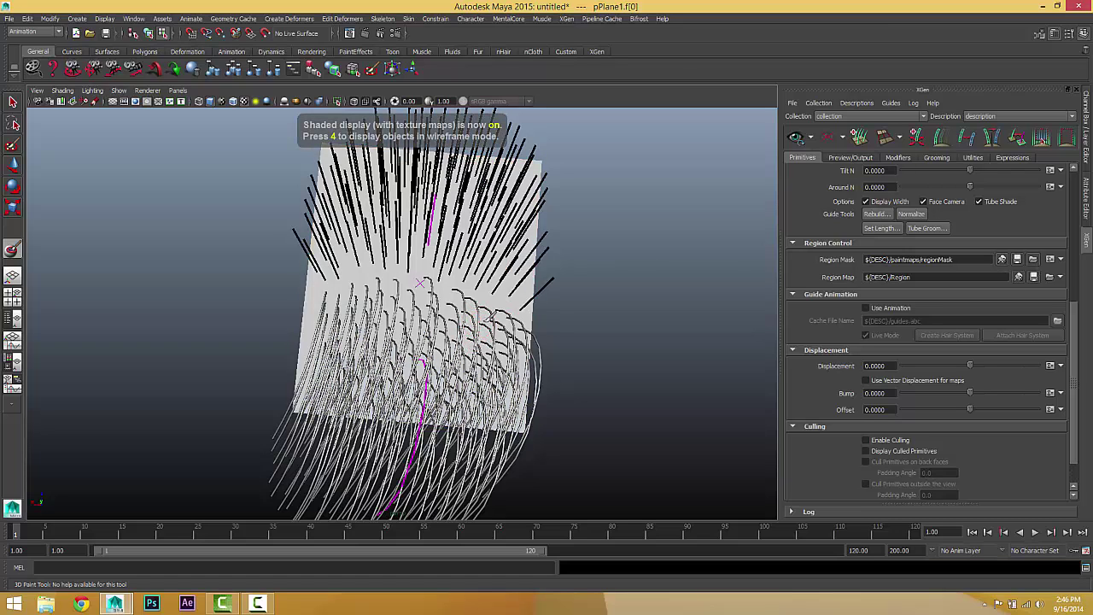
pyautogui.moveTo(478, 322); pyautogui.dragTo(522, 325)
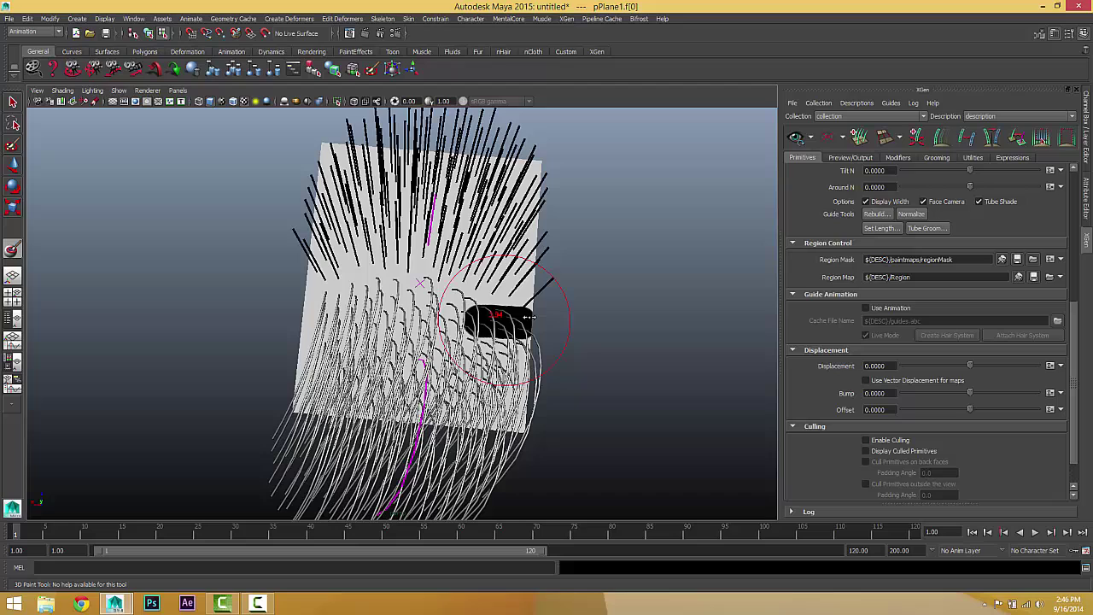
pyautogui.moveTo(514, 387)
pyautogui.mouseDown()
pyautogui.moveTo(518, 185)
pyautogui.moveTo(477, 395)
pyautogui.mouseUp()
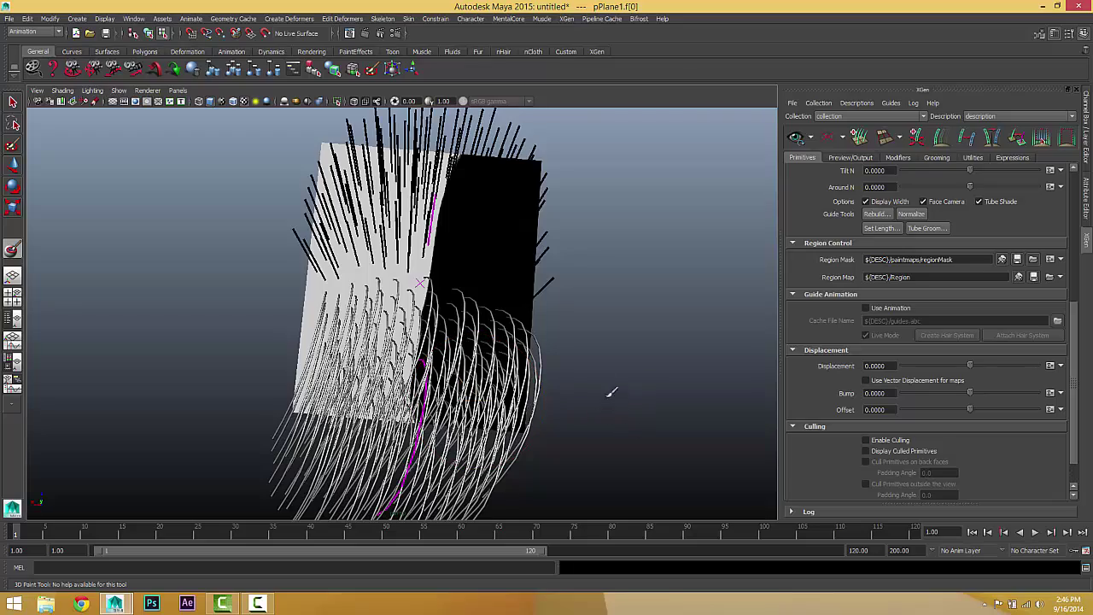
pyautogui.keyDown('alt'); pyautogui.moveTo(530, 316); pyautogui.dragTo(471, 309); pyautogui.keyUp('alt')
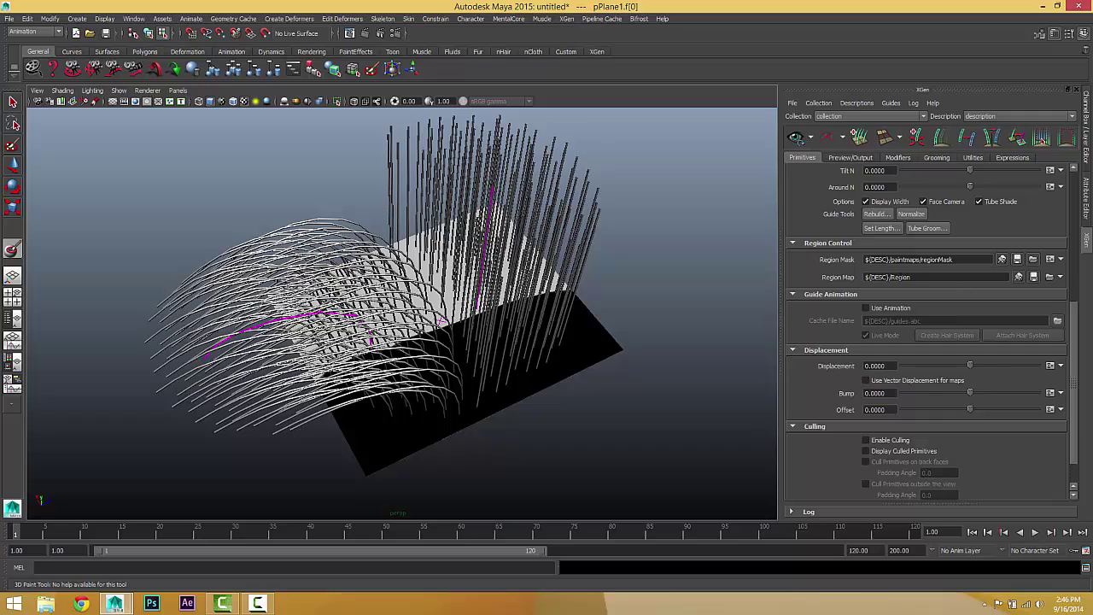
pyautogui.moveTo(549, 362)
pyautogui.keyDown('alt'); pyautogui.mouseDown()
pyautogui.moveTo(427, 390)
pyautogui.moveTo(469, 364)
pyautogui.moveTo(659, 361)
pyautogui.moveTo(293, 375)
pyautogui.moveTo(1027, 323)
pyautogui.mouseUp(); pyautogui.keyUp('alt')
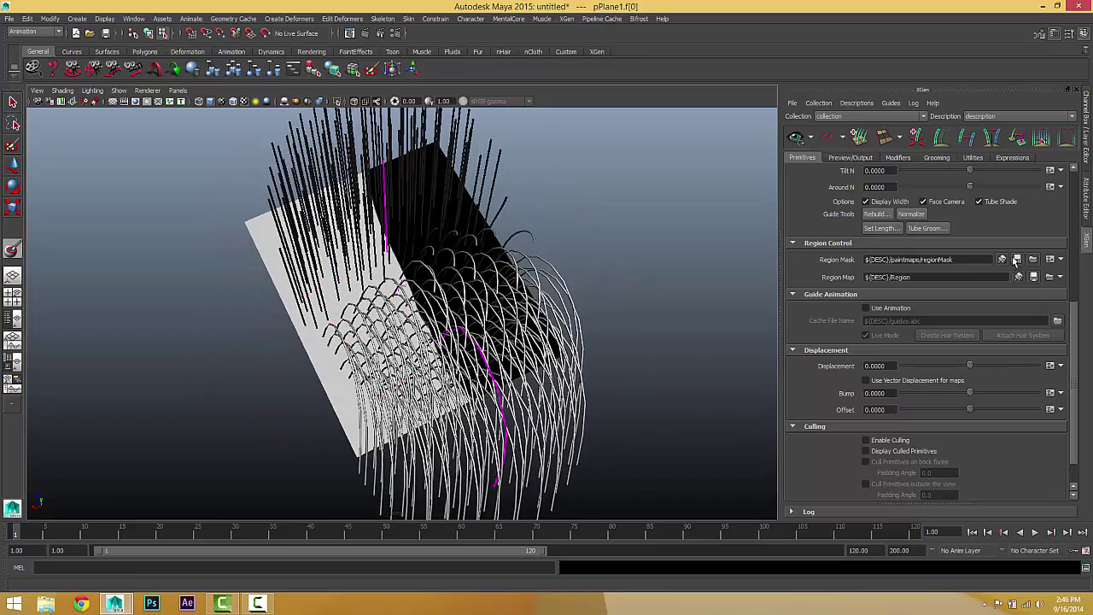
pyautogui.keyDown('alt'); pyautogui.moveTo(555, 358); pyautogui.dragTo(307, 354); pyautogui.keyUp('alt')
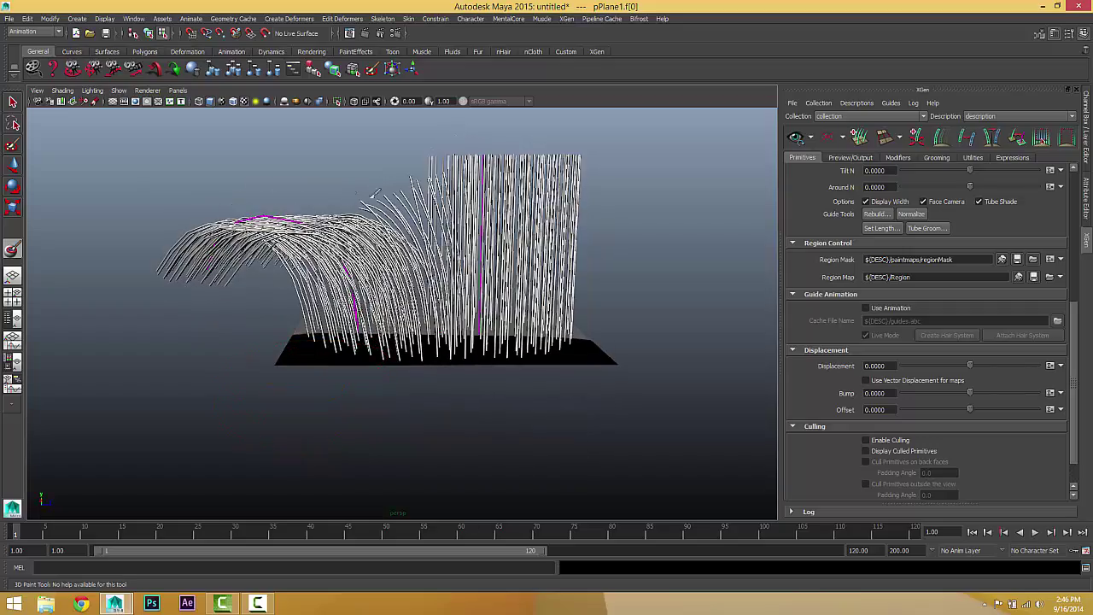
pyautogui.moveTo(476, 233)
pyautogui.keyDown('alt'); pyautogui.mouseDown()
pyautogui.moveTo(702, 268)
pyautogui.moveTo(649, 214)
pyautogui.mouseUp(); pyautogui.keyUp('alt')
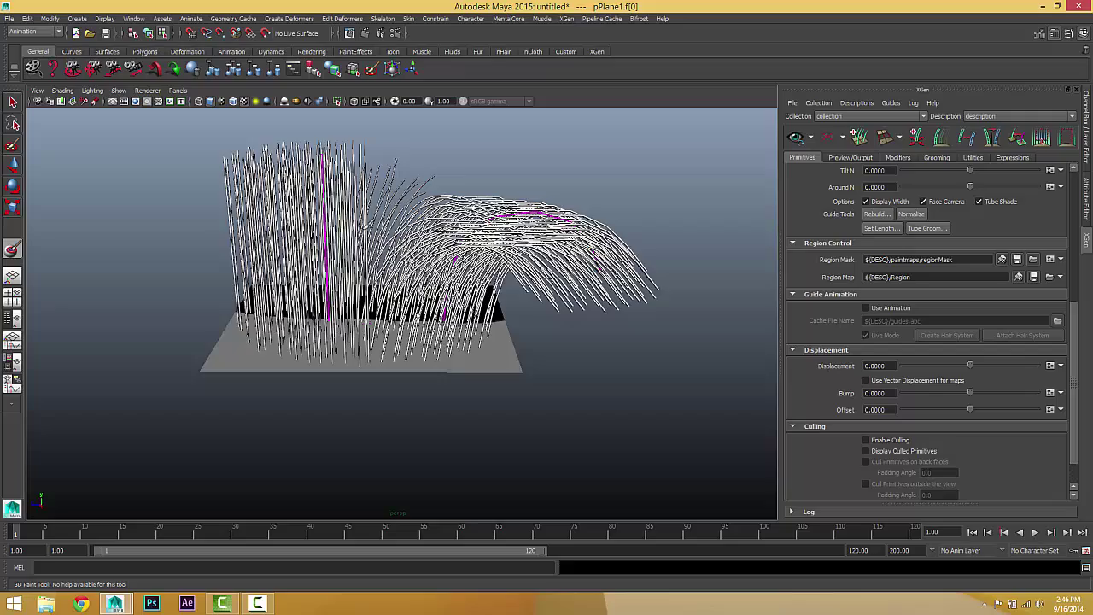
pyautogui.keyDown('alt'); pyautogui.moveTo(380, 256); pyautogui.dragTo(363, 256); pyautogui.keyUp('alt')
pyautogui.click(13, 165)
pyautogui.click(52, 175)
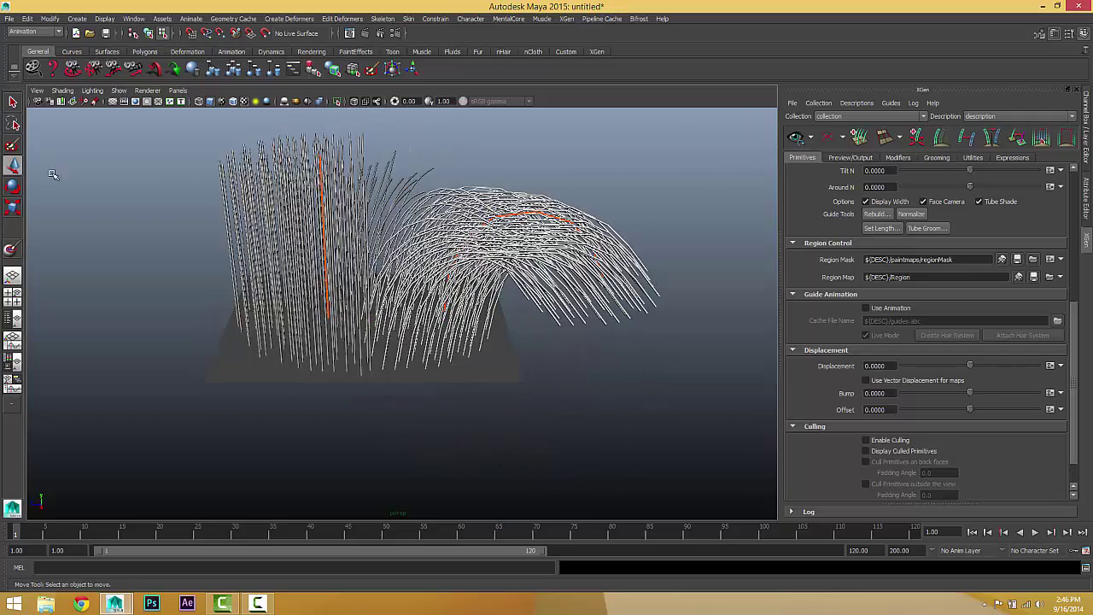
pyautogui.moveTo(510, 461)
pyautogui.keyDown('alt'); pyautogui.mouseDown()
pyautogui.moveTo(459, 478)
pyautogui.moveTo(476, 458)
pyautogui.moveTo(376, 438)
pyautogui.moveTo(522, 432)
pyautogui.mouseUp(); pyautogui.keyUp('alt')
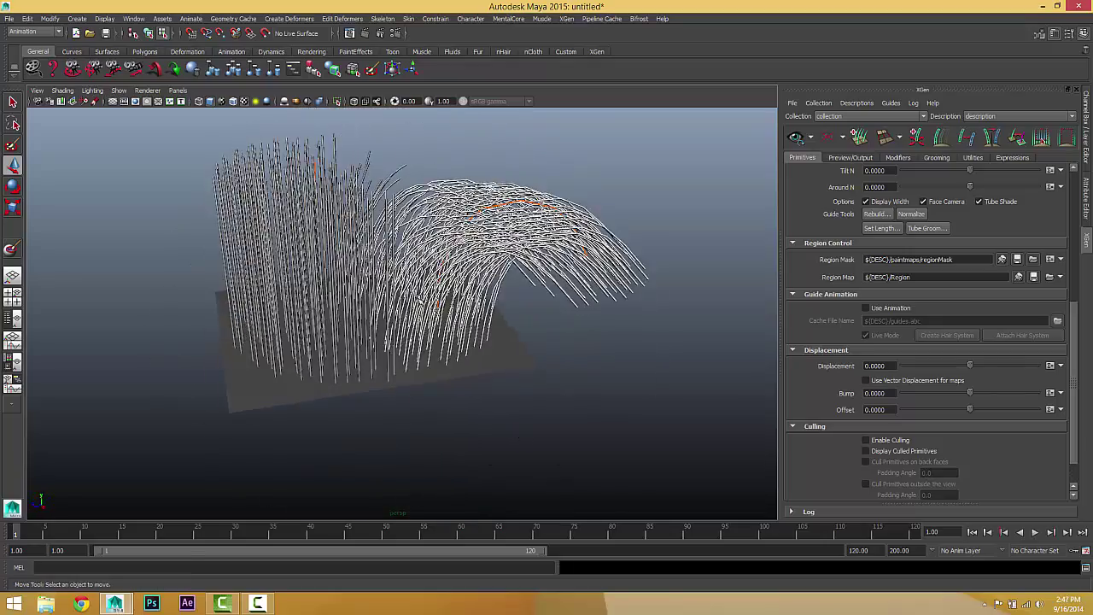
pyautogui.moveTo(418, 299)
pyautogui.keyDown('alt'); pyautogui.mouseDown()
pyautogui.moveTo(333, 300)
pyautogui.moveTo(292, 348)
pyautogui.moveTo(824, 391)
pyautogui.mouseUp(); pyautogui.keyUp('alt')
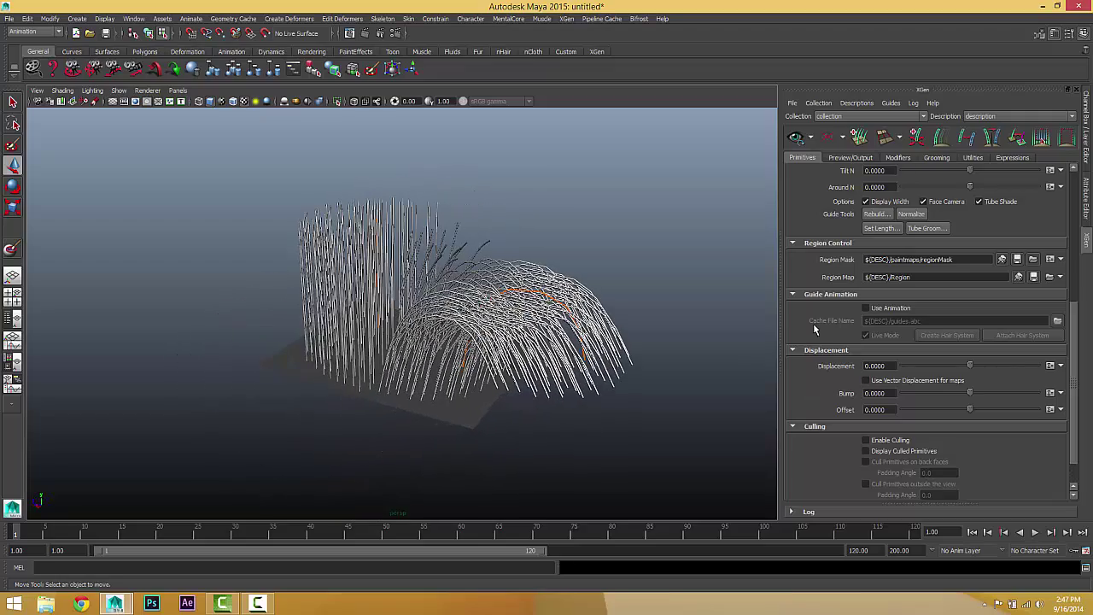
pyautogui.keyDown('alt'); pyautogui.moveTo(751, 284); pyautogui.dragTo(978, 224); pyautogui.keyUp('alt')
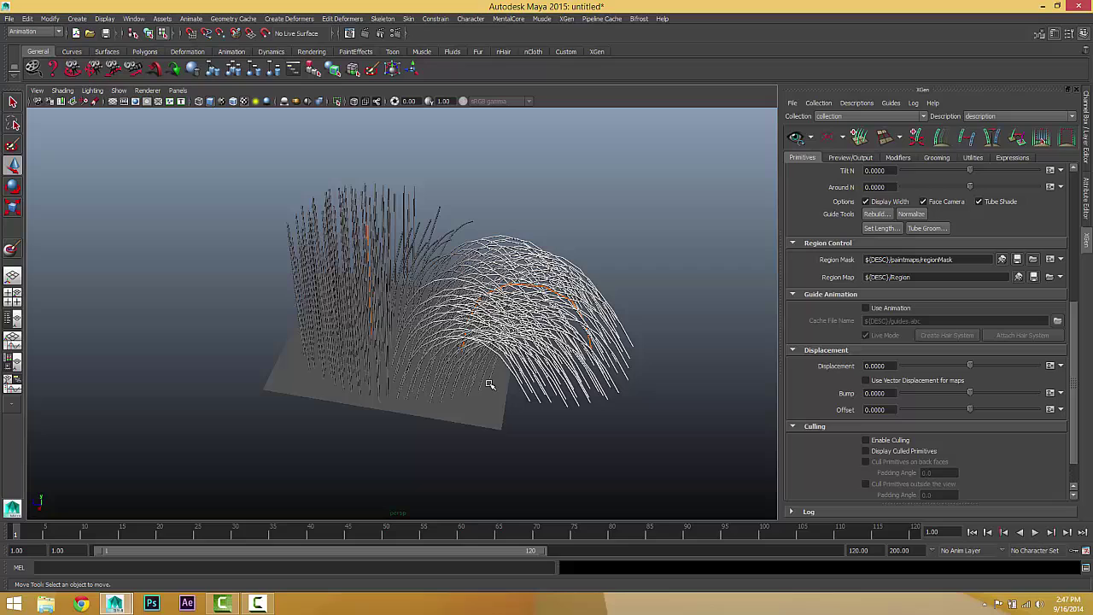
pyautogui.keyDown('alt'); pyautogui.moveTo(491, 374); pyautogui.dragTo(468, 364); pyautogui.keyUp('alt')
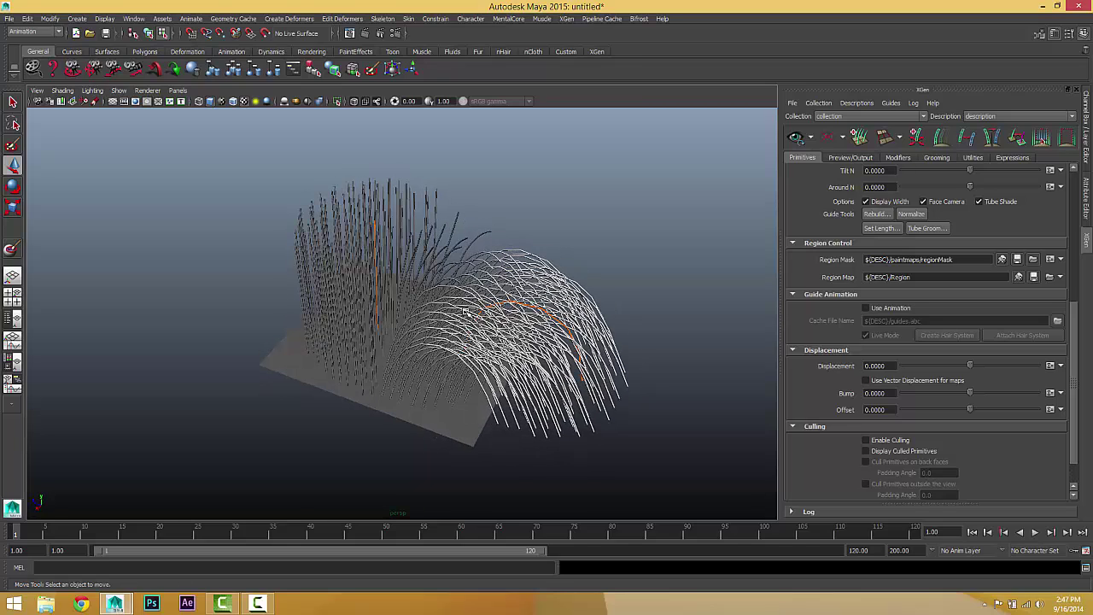
pyautogui.keyDown('alt'); pyautogui.moveTo(499, 349); pyautogui.dragTo(478, 273); pyautogui.keyUp('alt')
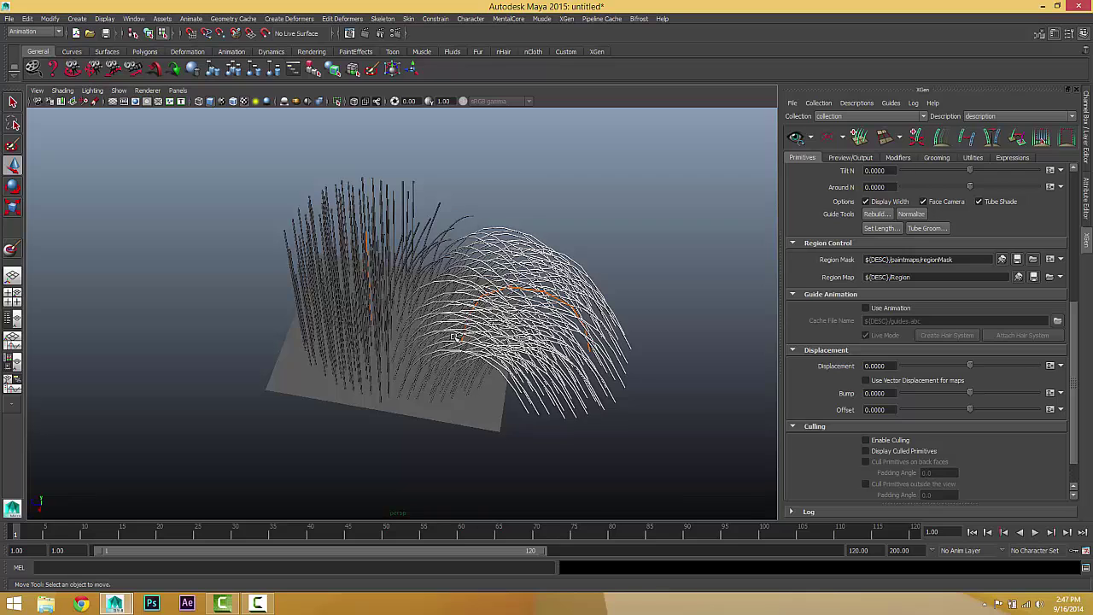
pyautogui.keyDown('alt'); pyautogui.moveTo(485, 320); pyautogui.dragTo(521, 307); pyautogui.keyUp('alt')
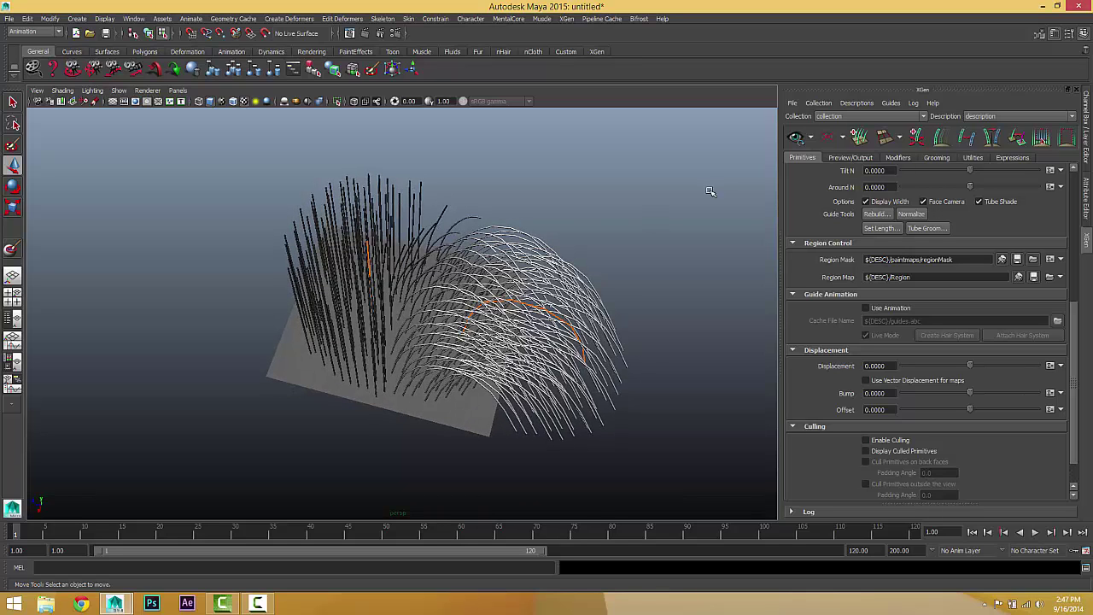
# Add two new guides on the plane with Add/Move Guides
pyautogui.click(916, 137)
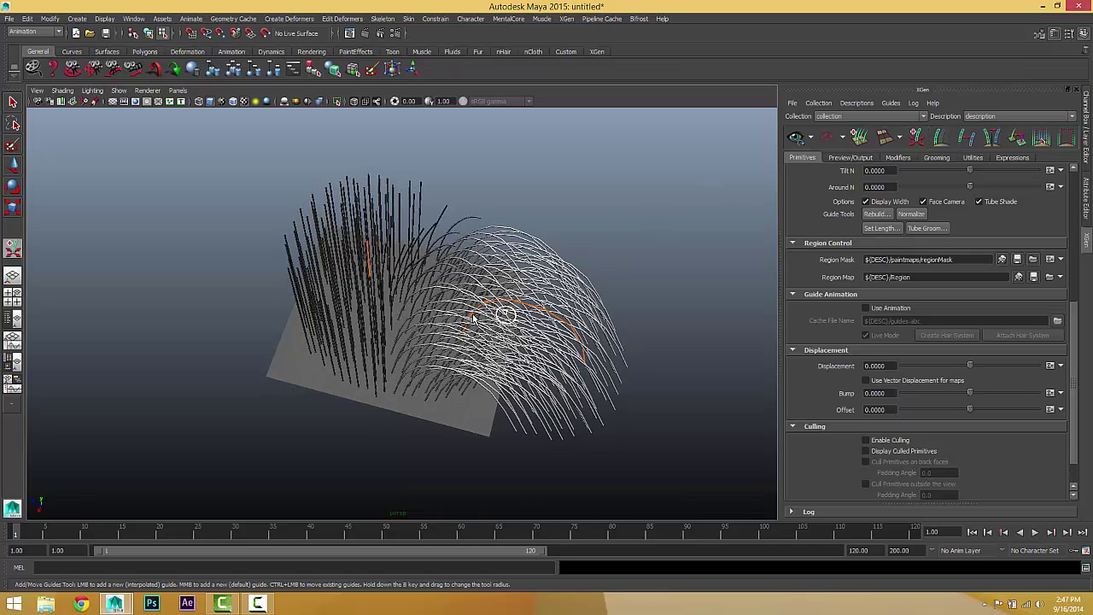
pyautogui.click(430, 322)
pyautogui.click(431, 346)
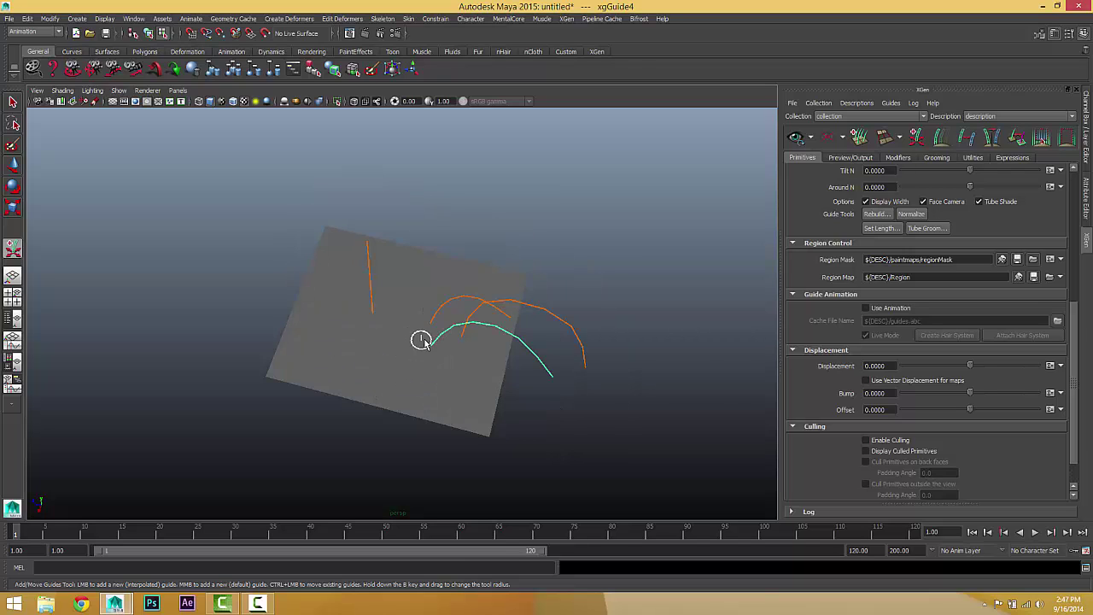
pyautogui.keyDown('alt'); pyautogui.moveTo(419, 342); pyautogui.dragTo(459, 305); pyautogui.keyUp('alt')
pyautogui.click(13, 165)
pyautogui.moveTo(378, 248)
pyautogui.keyDown('alt'); pyautogui.mouseDown()
pyautogui.moveTo(484, 282)
pyautogui.moveTo(573, 269)
pyautogui.mouseUp(); pyautogui.keyUp('alt')
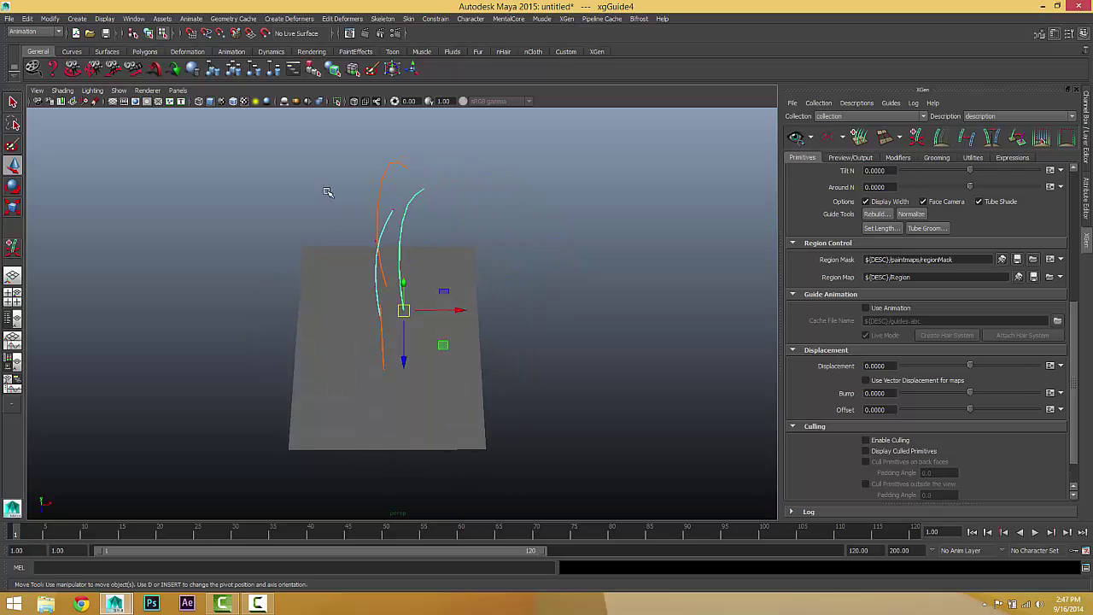
# Bend the first new guide leftward and the cyan guide's tip rightward
pyautogui.moveTo(324, 188)
pyautogui.mouseDown()
pyautogui.moveTo(425, 257)
pyautogui.moveTo(366, 225)
pyautogui.mouseUp()
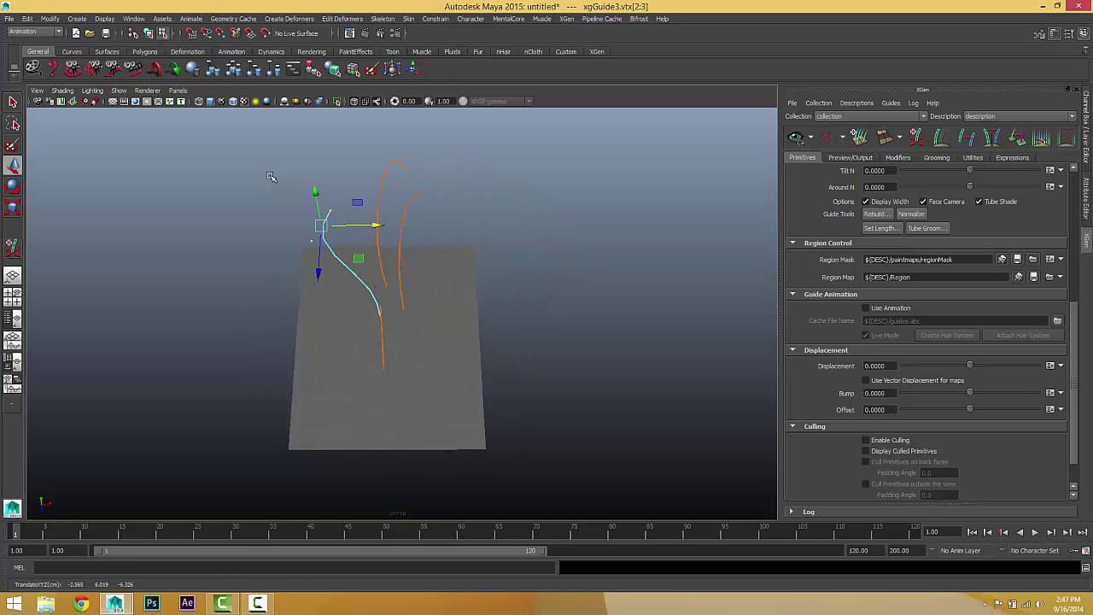
pyautogui.moveTo(273, 178)
pyautogui.mouseDown()
pyautogui.moveTo(369, 212)
pyautogui.moveTo(303, 210)
pyautogui.mouseUp()
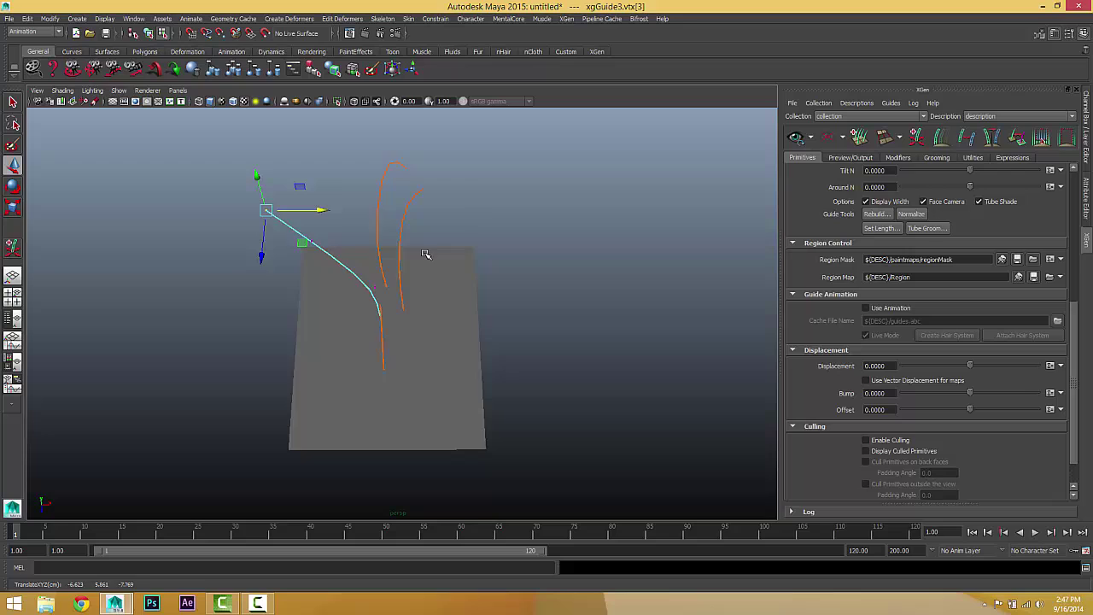
pyautogui.keyDown('alt'); pyautogui.moveTo(427, 253); pyautogui.dragTo(415, 227); pyautogui.keyUp('alt')
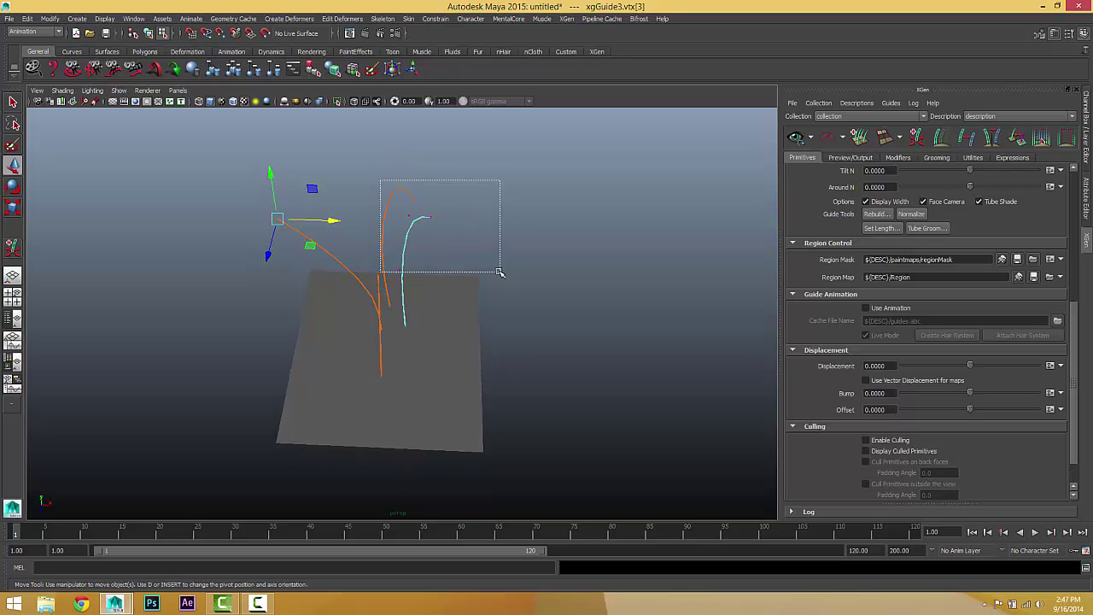
pyautogui.moveTo(380, 182); pyautogui.dragTo(504, 278)
pyautogui.moveTo(457, 237); pyautogui.dragTo(504, 236)
pyautogui.moveTo(415, 180)
pyautogui.mouseDown()
pyautogui.moveTo(465, 215)
pyautogui.moveTo(570, 225)
pyautogui.mouseUp()
pyautogui.click(575, 288)
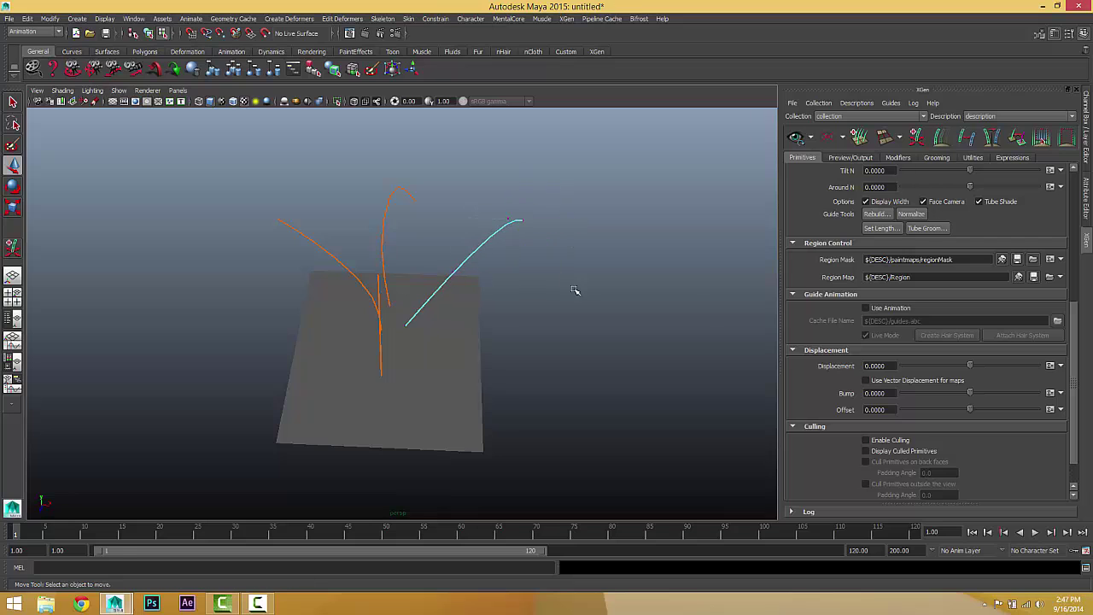
pyautogui.moveTo(576, 288)
pyautogui.keyDown('alt'); pyautogui.mouseDown()
pyautogui.moveTo(408, 264)
pyautogui.moveTo(505, 288)
pyautogui.mouseUp(); pyautogui.keyUp('alt')
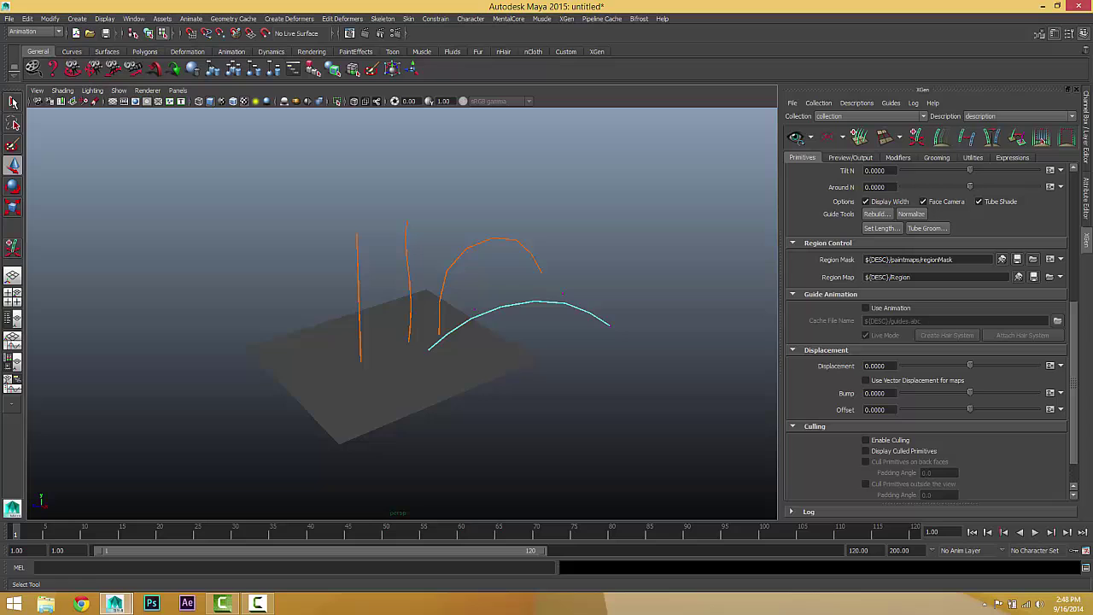
# Select the cyan guide curve and orbit to review the four guides
pyautogui.click(13, 101)
pyautogui.moveTo(487, 331)
pyautogui.keyDown('alt'); pyautogui.mouseDown()
pyautogui.moveTo(411, 359)
pyautogui.moveTo(456, 342)
pyautogui.moveTo(520, 339)
pyautogui.moveTo(442, 344)
pyautogui.moveTo(445, 319)
pyautogui.moveTo(632, 321)
pyautogui.mouseUp(); pyautogui.keyUp('alt')
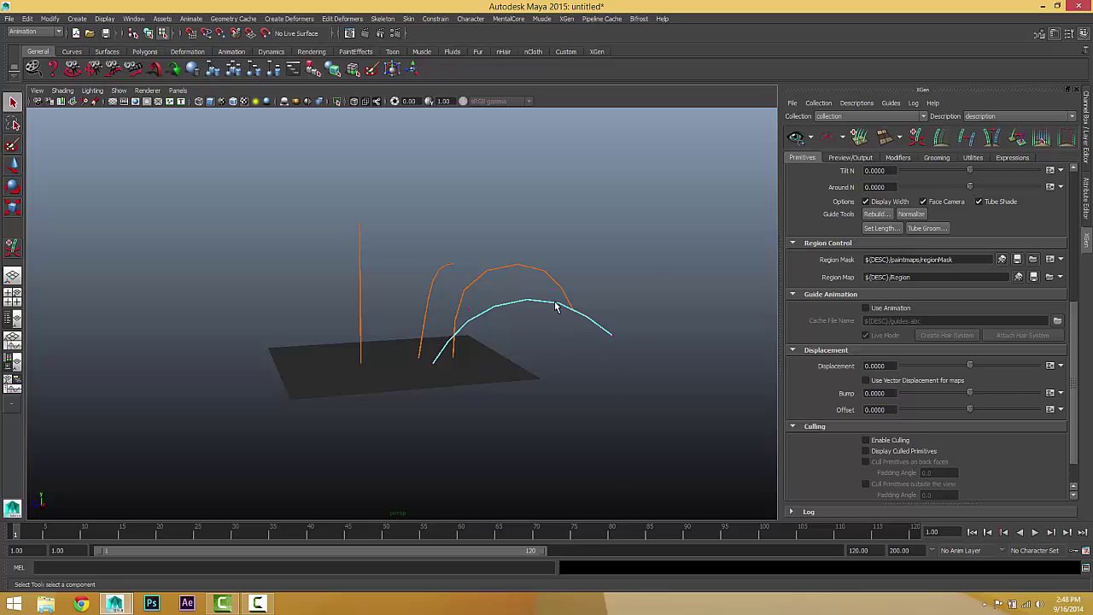
pyautogui.moveTo(556, 307); pyautogui.dragTo(610, 324, button='right')
pyautogui.moveTo(610, 325)
pyautogui.keyDown('alt'); pyautogui.mouseDown()
pyautogui.moveTo(584, 351)
pyautogui.moveTo(602, 324)
pyautogui.mouseUp(); pyautogui.keyUp('alt')
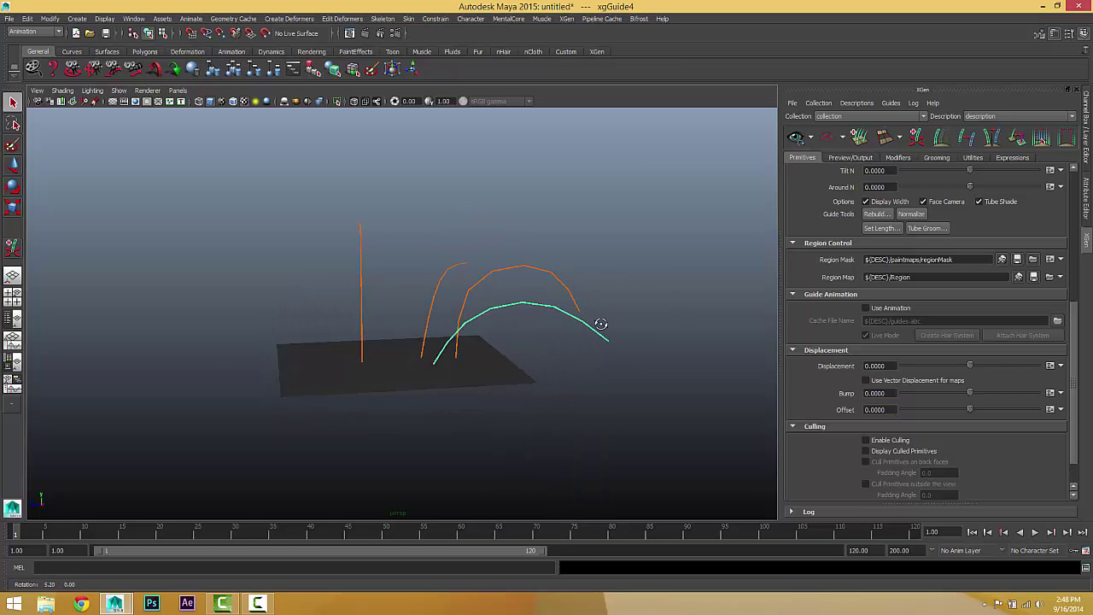
pyautogui.moveTo(542, 340)
pyautogui.keyDown('alt'); pyautogui.mouseDown()
pyautogui.moveTo(488, 325)
pyautogui.moveTo(552, 347)
pyautogui.moveTo(496, 319)
pyautogui.mouseUp(); pyautogui.keyUp('alt')
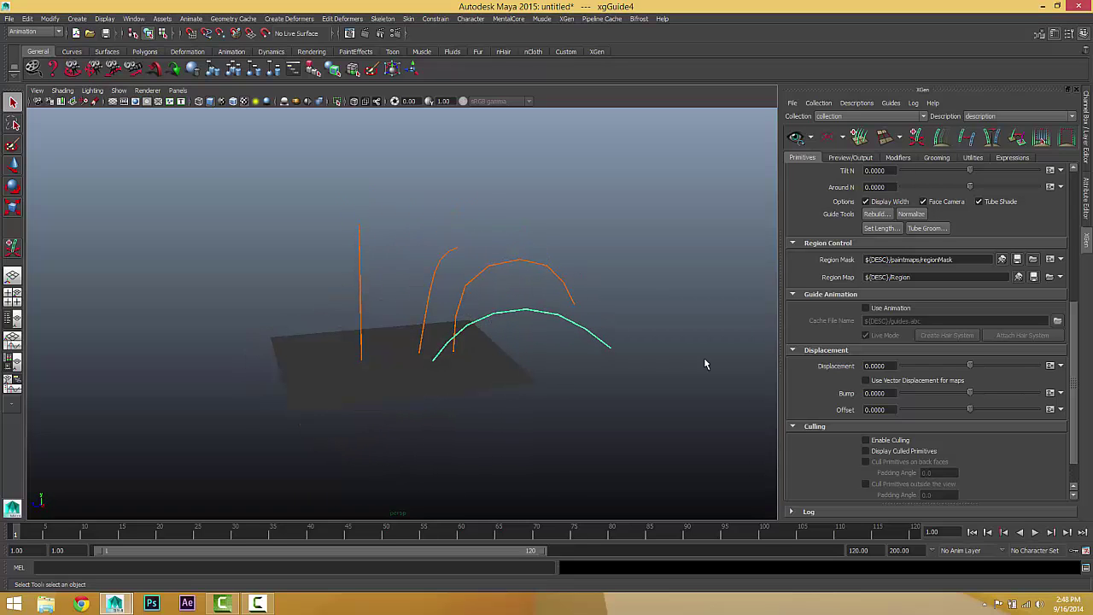
pyautogui.keyDown('alt'); pyautogui.moveTo(704, 365); pyautogui.dragTo(519, 385); pyautogui.keyUp('alt')
# Refresh the XGen preview and inspect the upright and arching hair blocks, checking the Region Map path
pyautogui.click(794, 138)
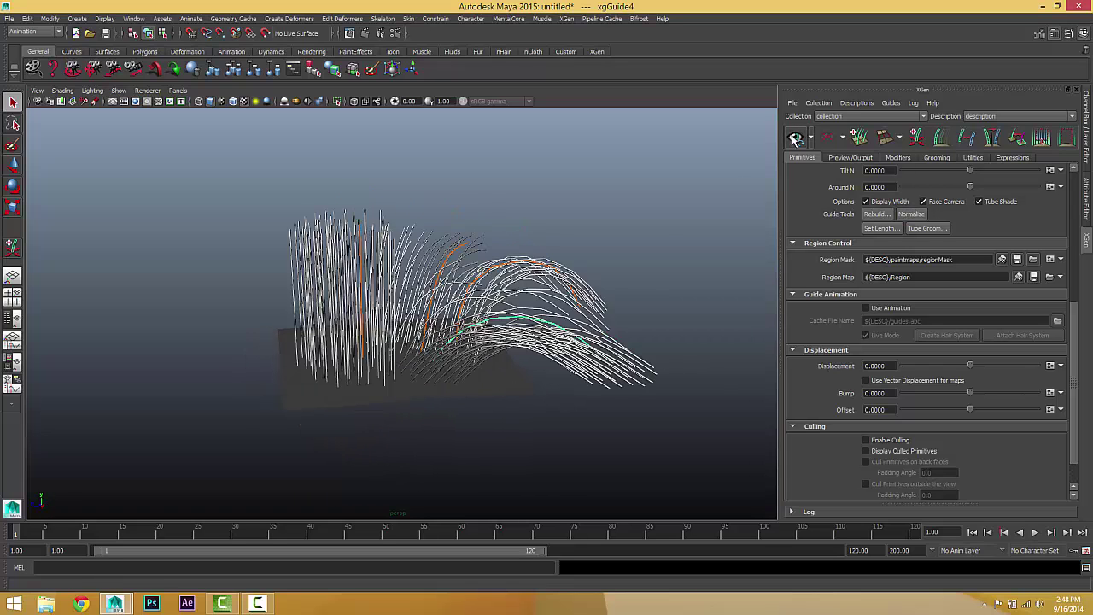
pyautogui.moveTo(512, 342)
pyautogui.keyDown('alt'); pyautogui.mouseDown()
pyautogui.moveTo(340, 313)
pyautogui.moveTo(447, 336)
pyautogui.moveTo(410, 363)
pyautogui.moveTo(678, 325)
pyautogui.moveTo(391, 389)
pyautogui.mouseUp(); pyautogui.keyUp('alt')
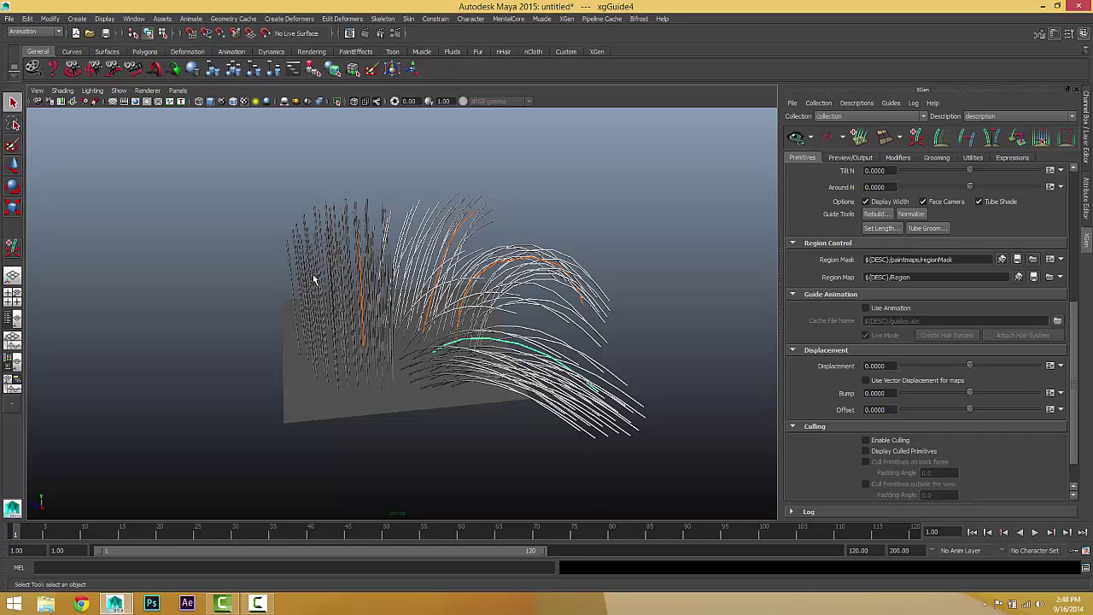
pyautogui.keyDown('alt'); pyautogui.moveTo(314, 279); pyautogui.dragTo(333, 299); pyautogui.keyUp('alt')
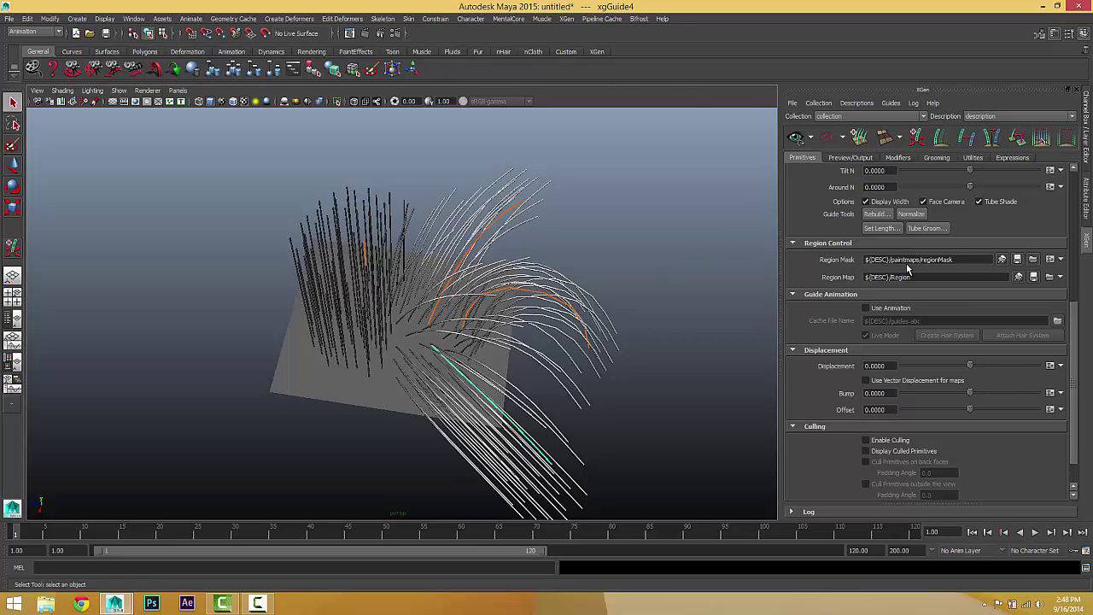
pyautogui.keyDown('alt'); pyautogui.moveTo(451, 293); pyautogui.dragTo(400, 300); pyautogui.keyUp('alt')
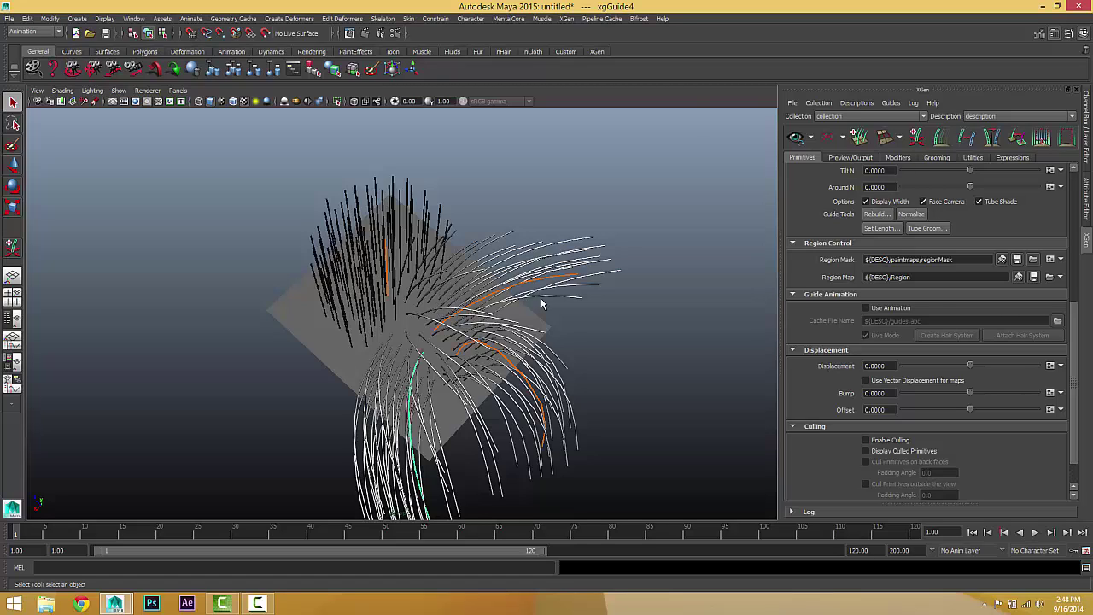
pyautogui.click(828, 277)
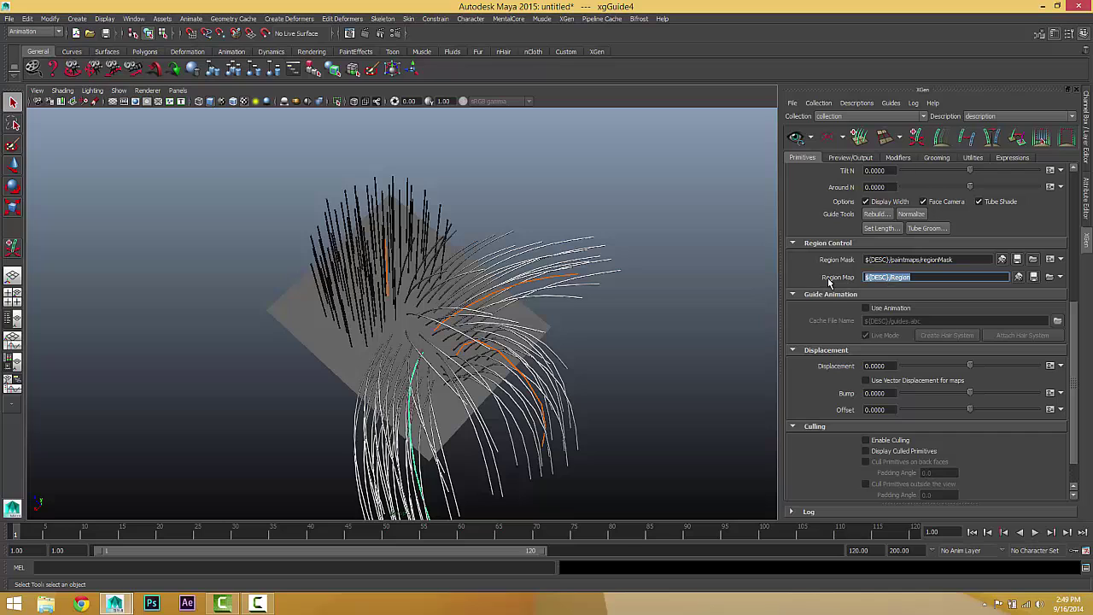
pyautogui.moveTo(837, 277)
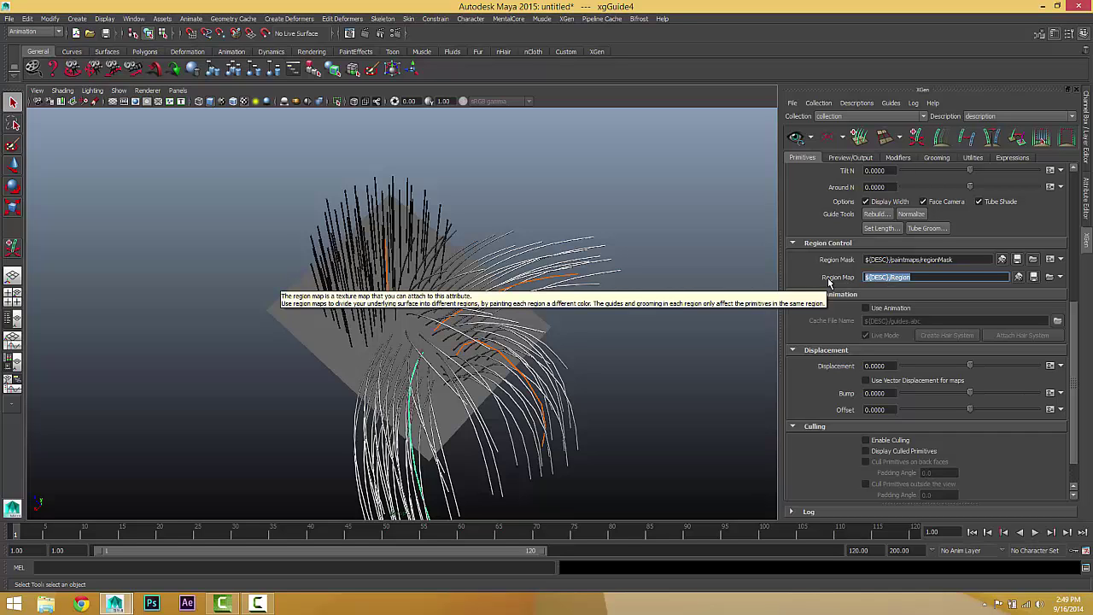
pyautogui.moveTo(628, 338)
pyautogui.keyDown('alt'); pyautogui.mouseDown()
pyautogui.moveTo(658, 288)
pyautogui.moveTo(668, 290)
pyautogui.mouseUp(); pyautogui.keyUp('alt')
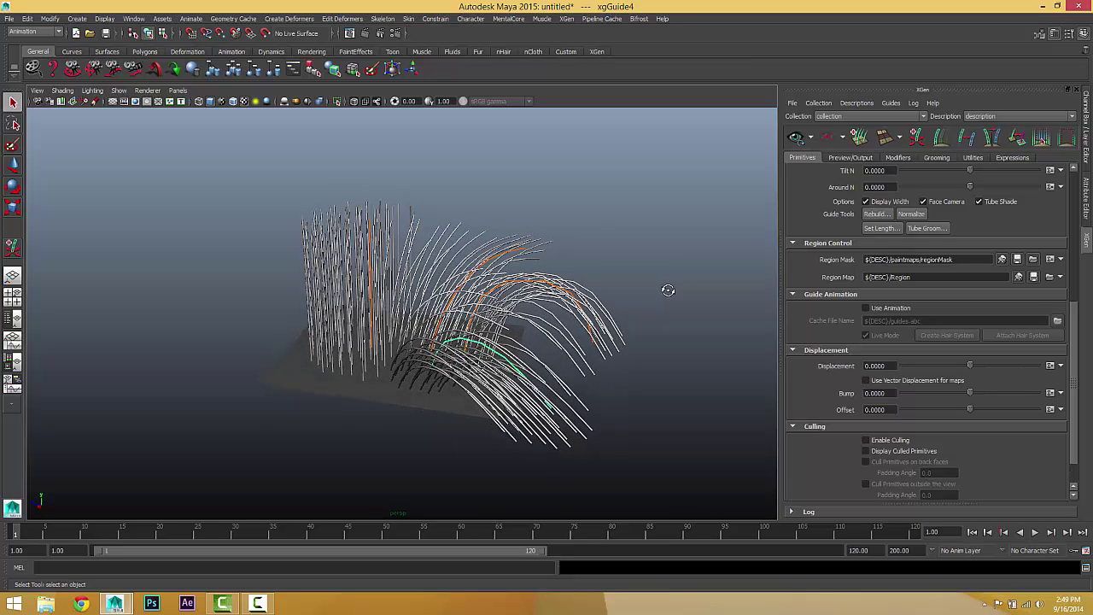